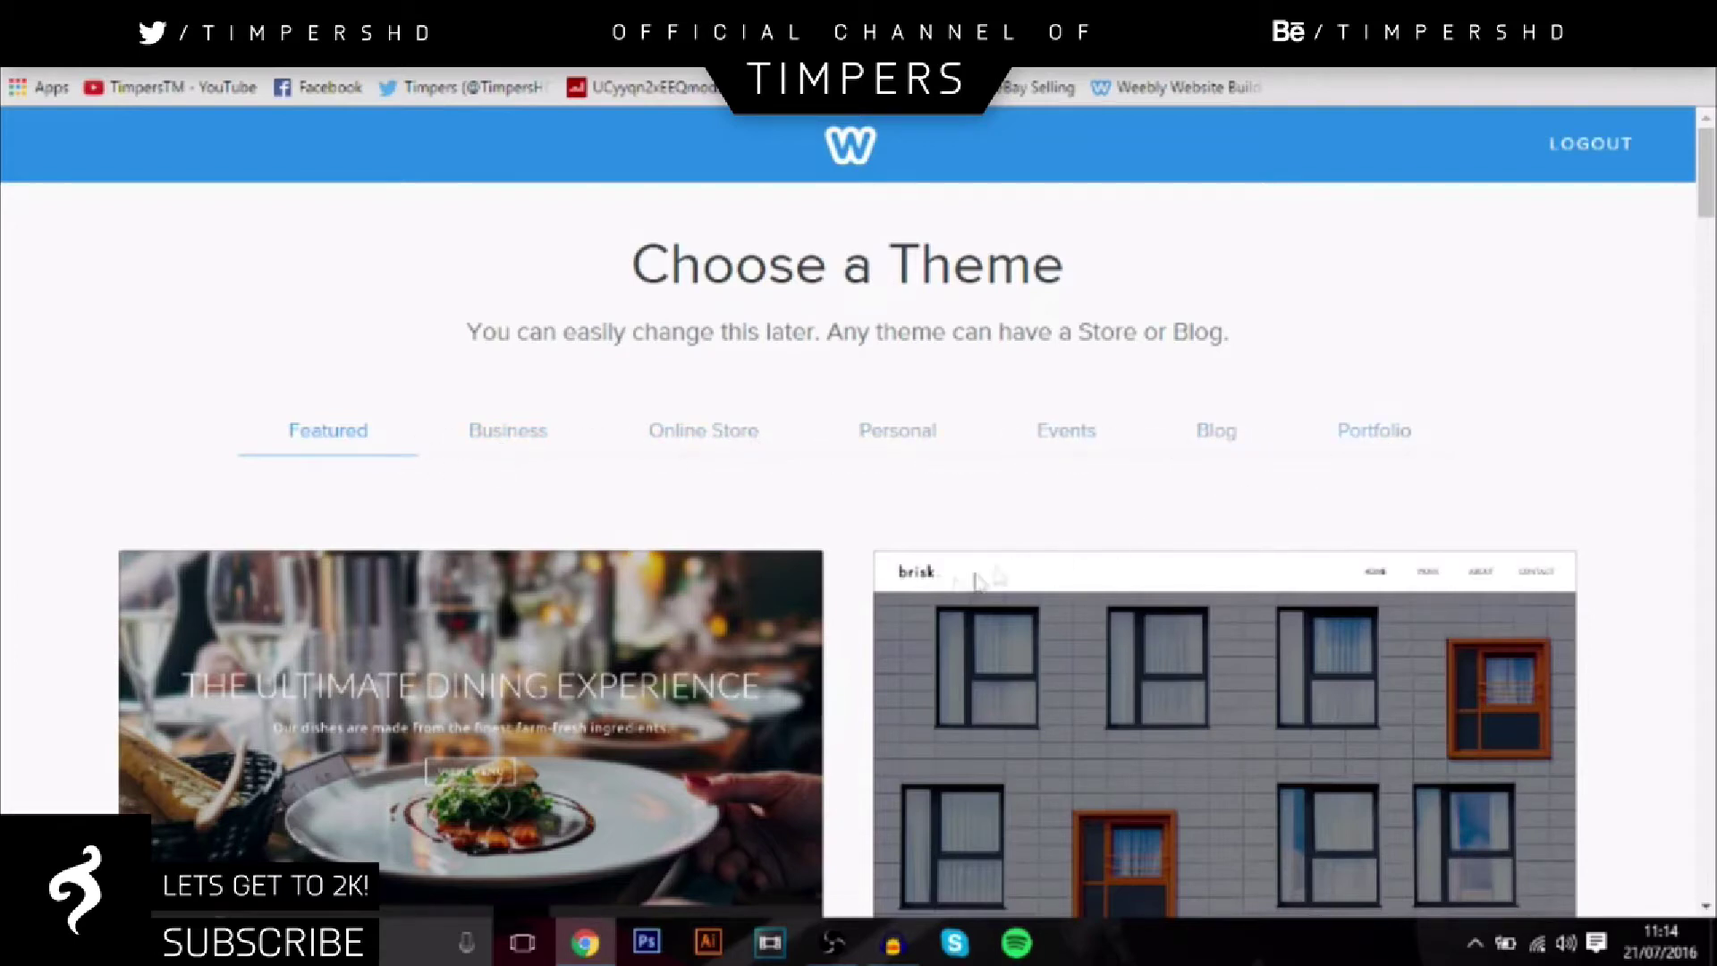
Step: Filter the theme gallery to show only Portfolio themes
scroll(927, 583, down, 4)
scroll(923, 580, down, 3)
scroll(923, 580, down, 4)
scroll(923, 580, down, 4)
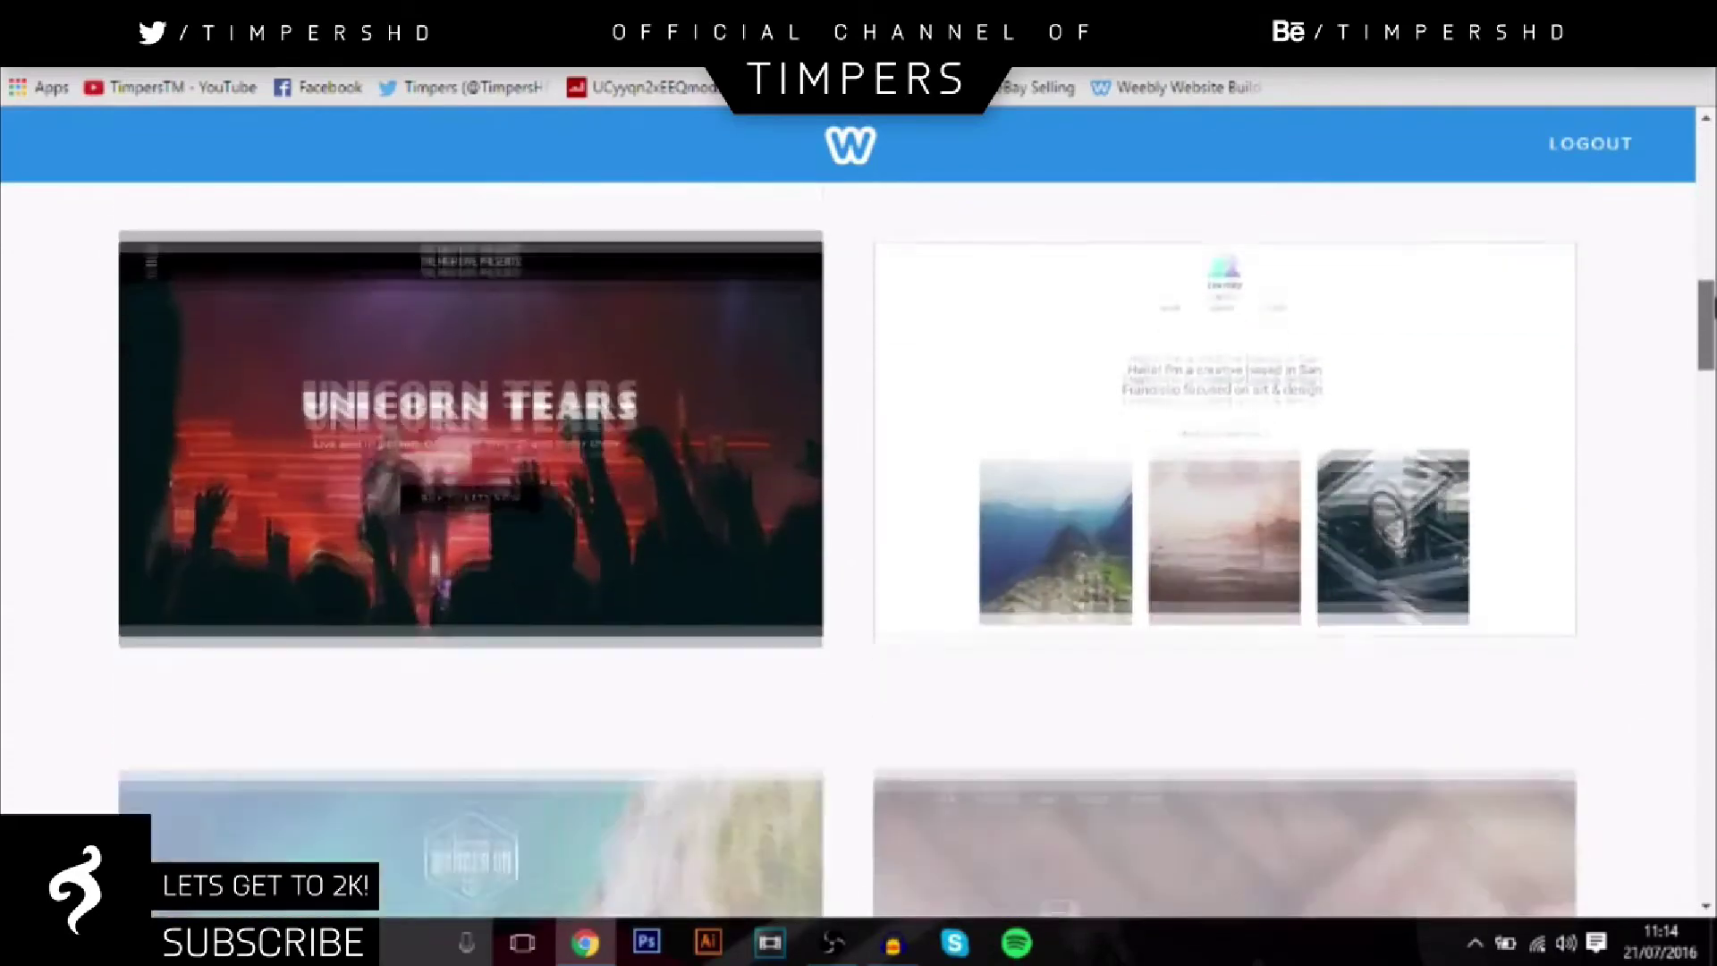
scroll(923, 580, up, 15)
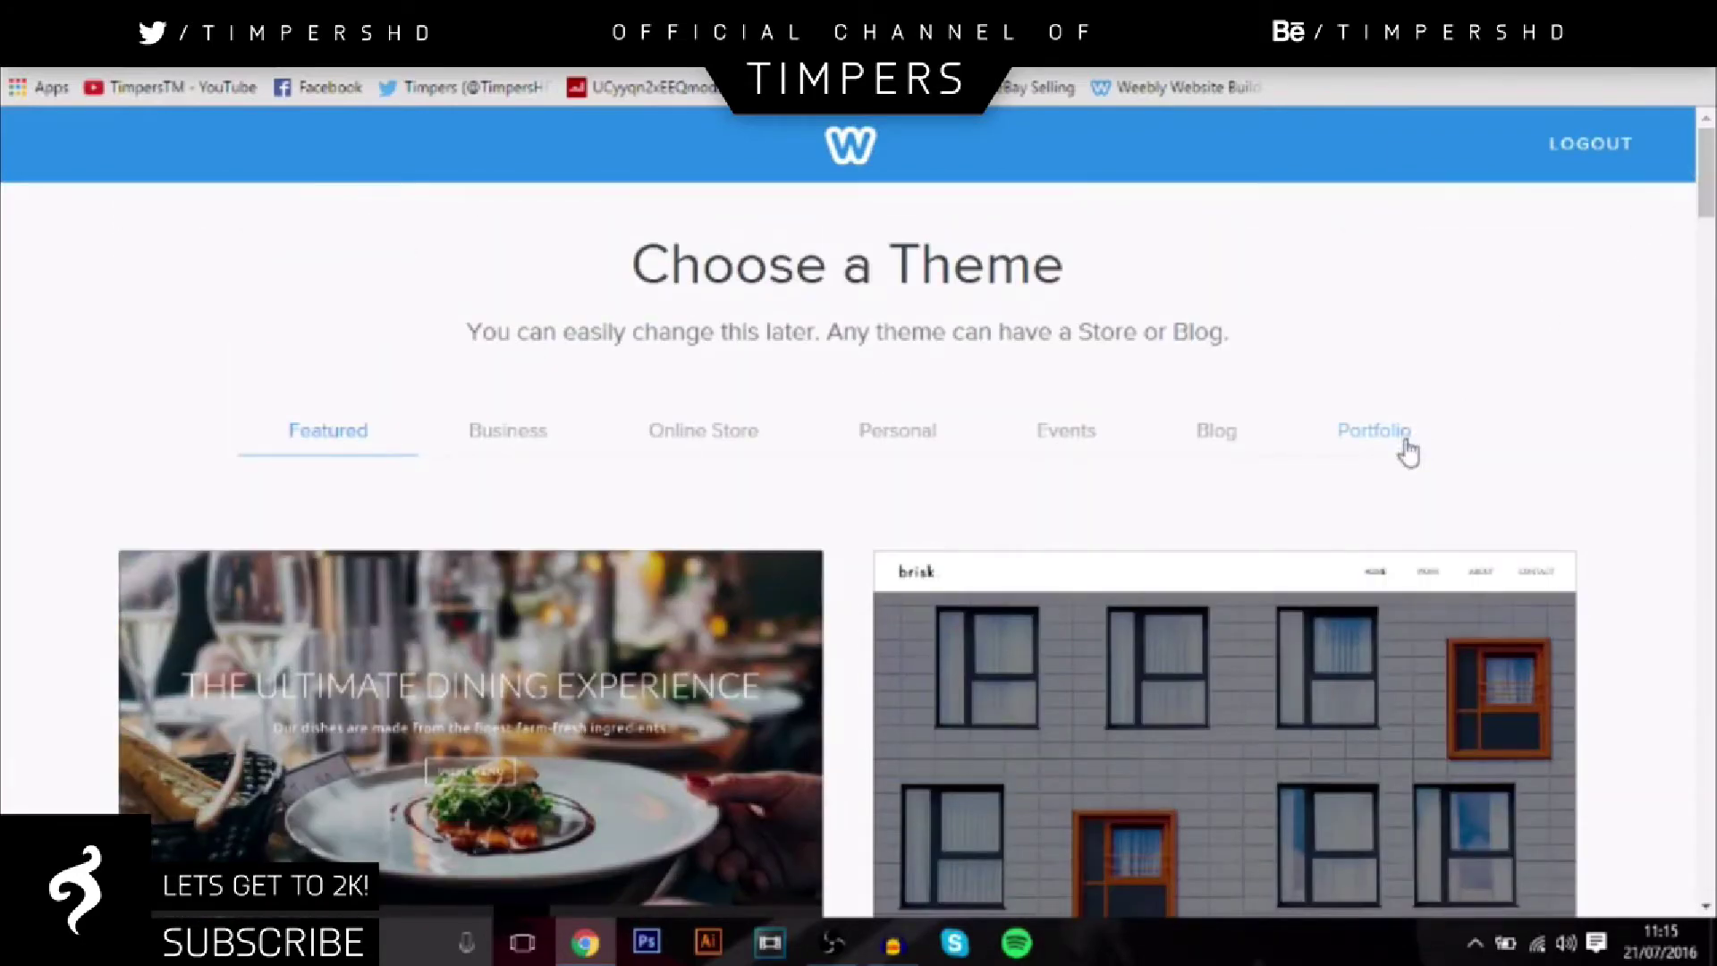
click(1407, 444)
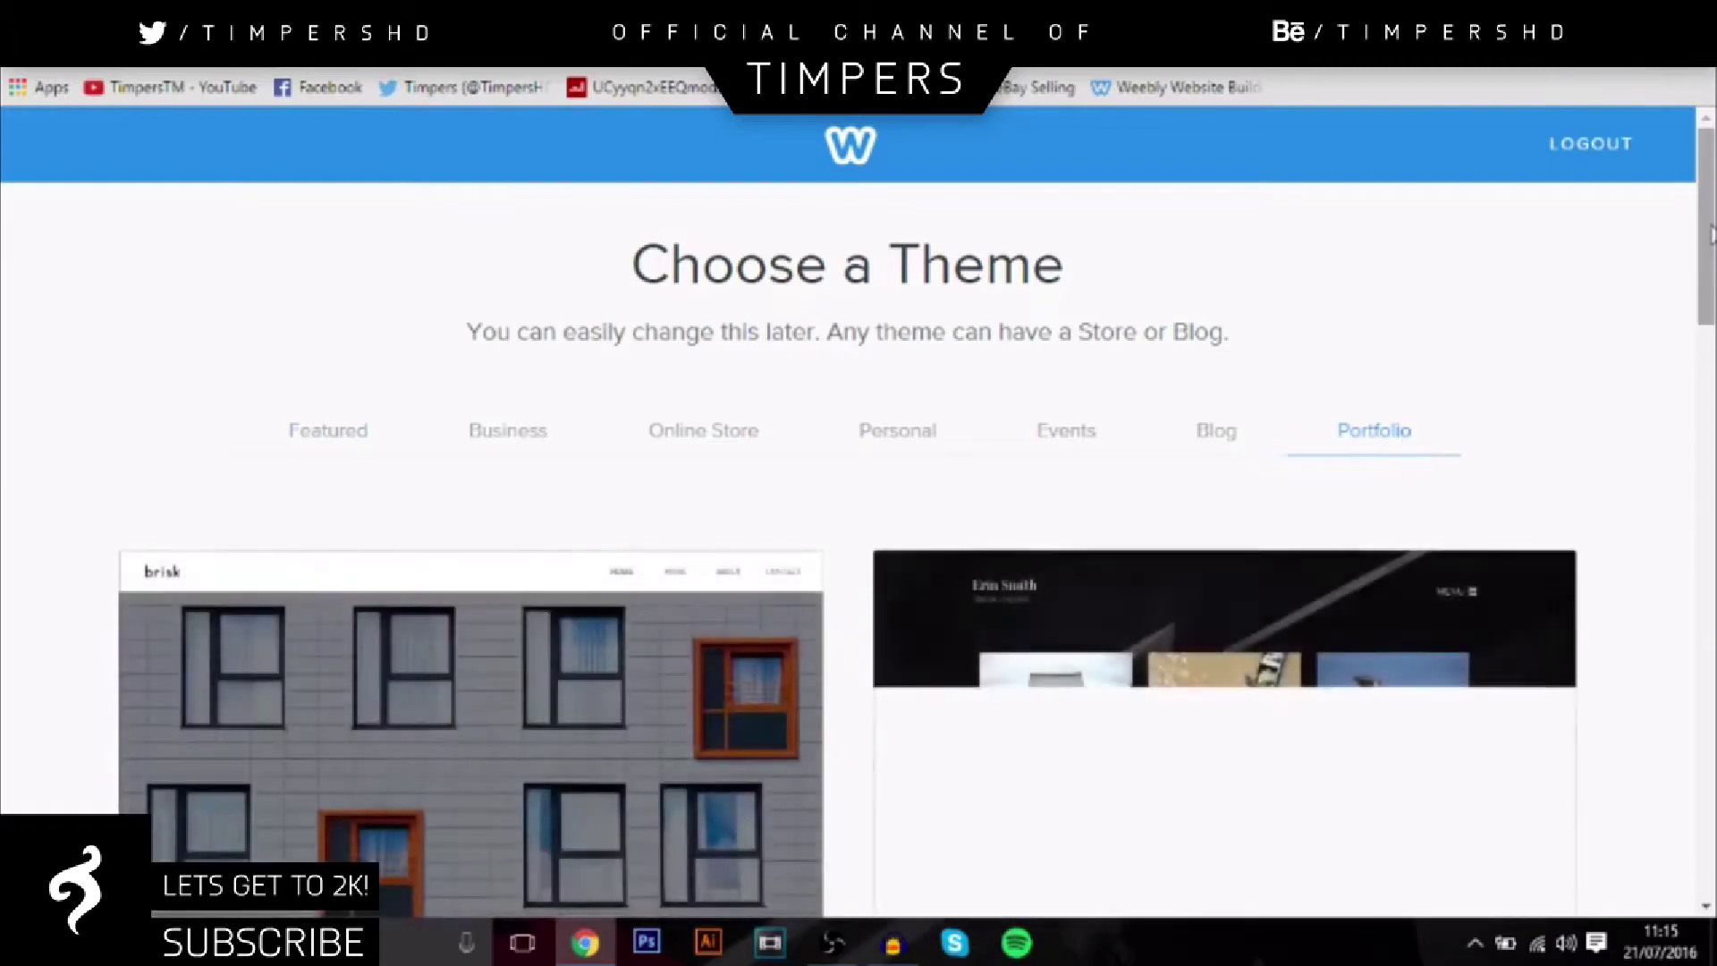
Step: Choose the dark Venue portfolio theme (the Erin Smith design) for the site
scroll(848, 537, down, 4)
scroll(848, 550, down, 8)
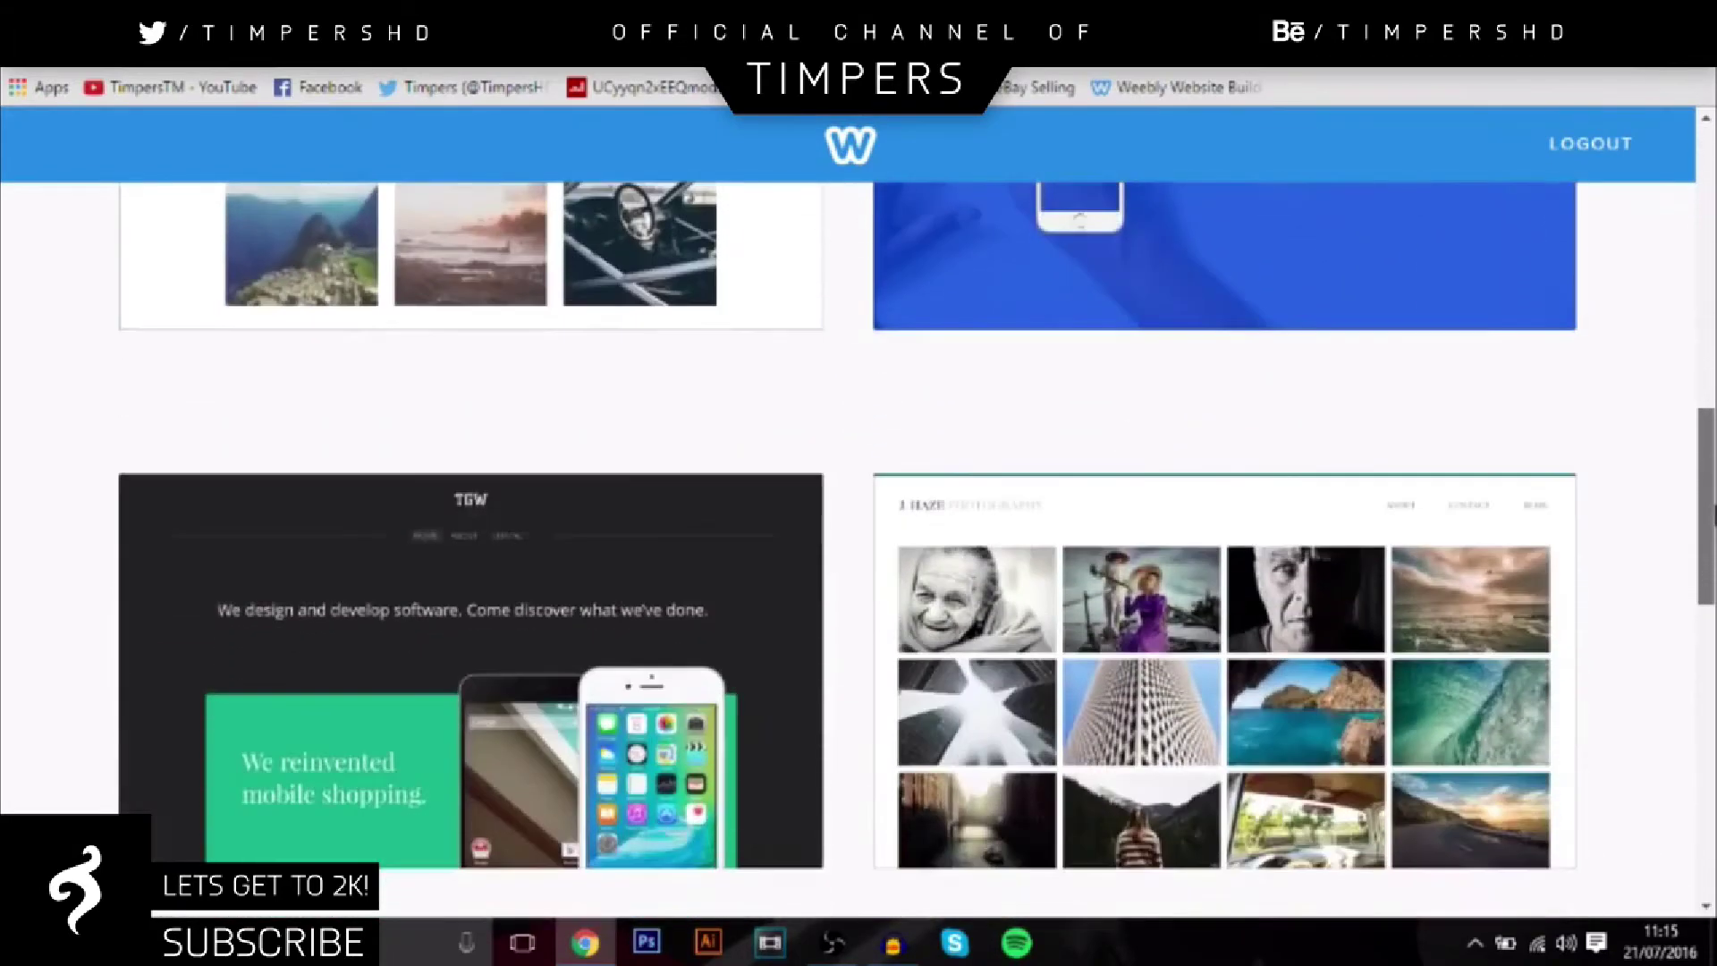
scroll(848, 537, down, 5)
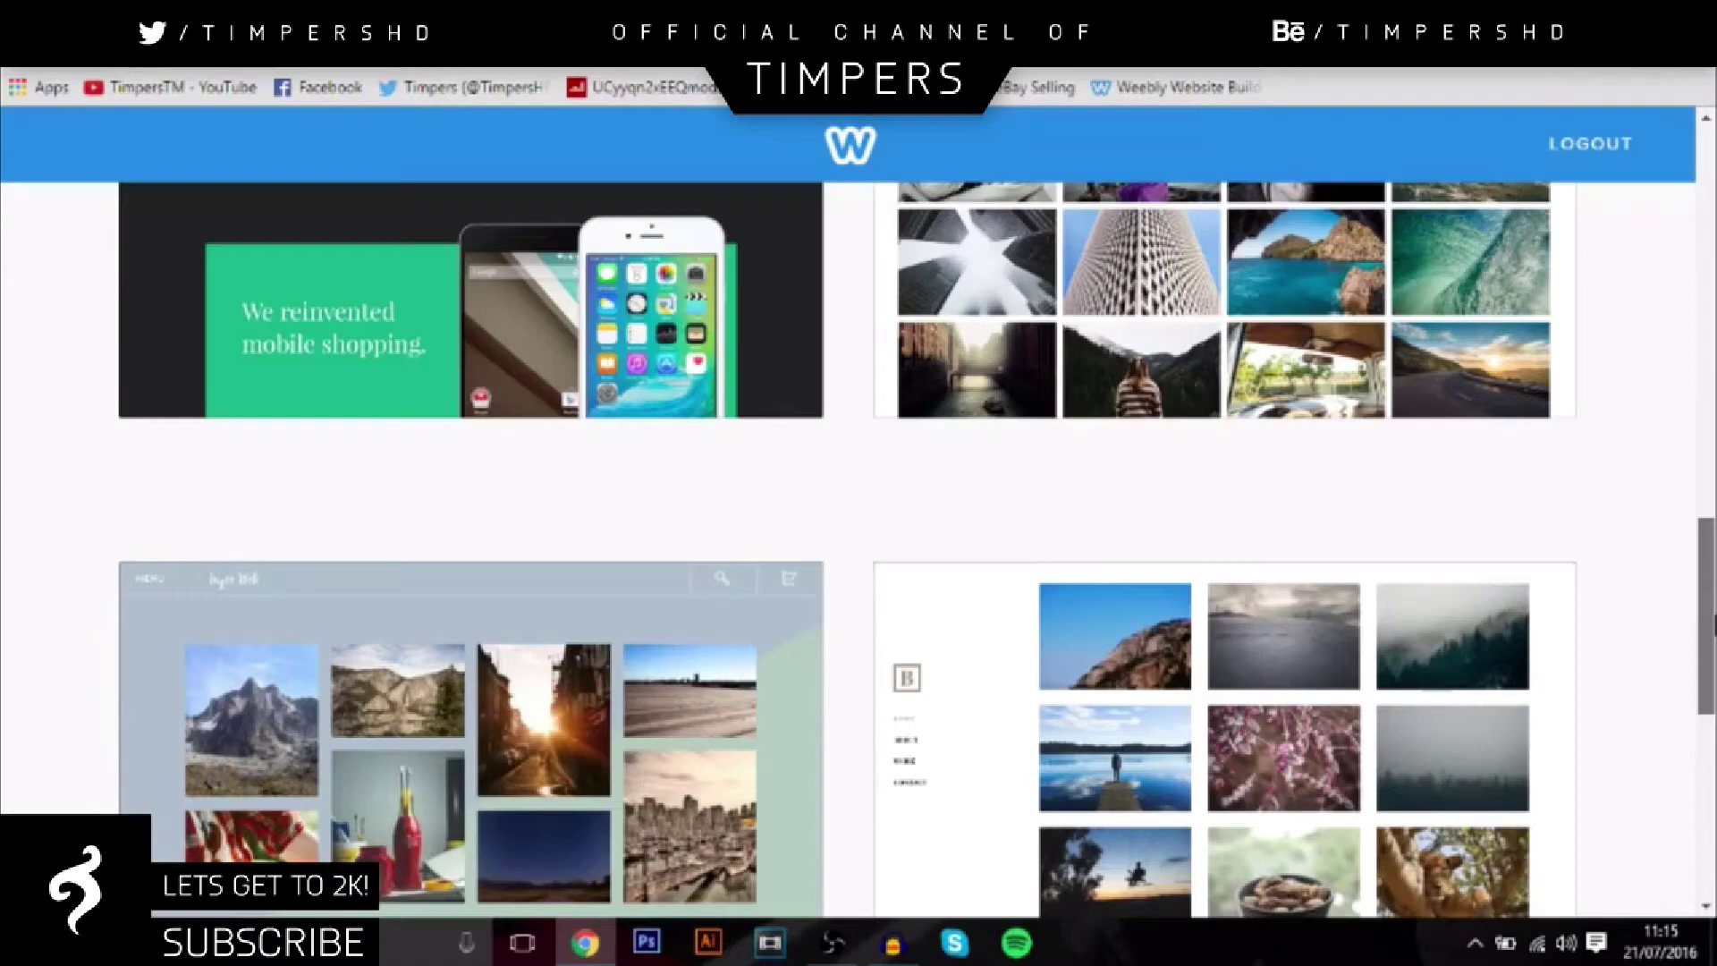
scroll(848, 550, down, 2)
scroll(848, 550, up, 7)
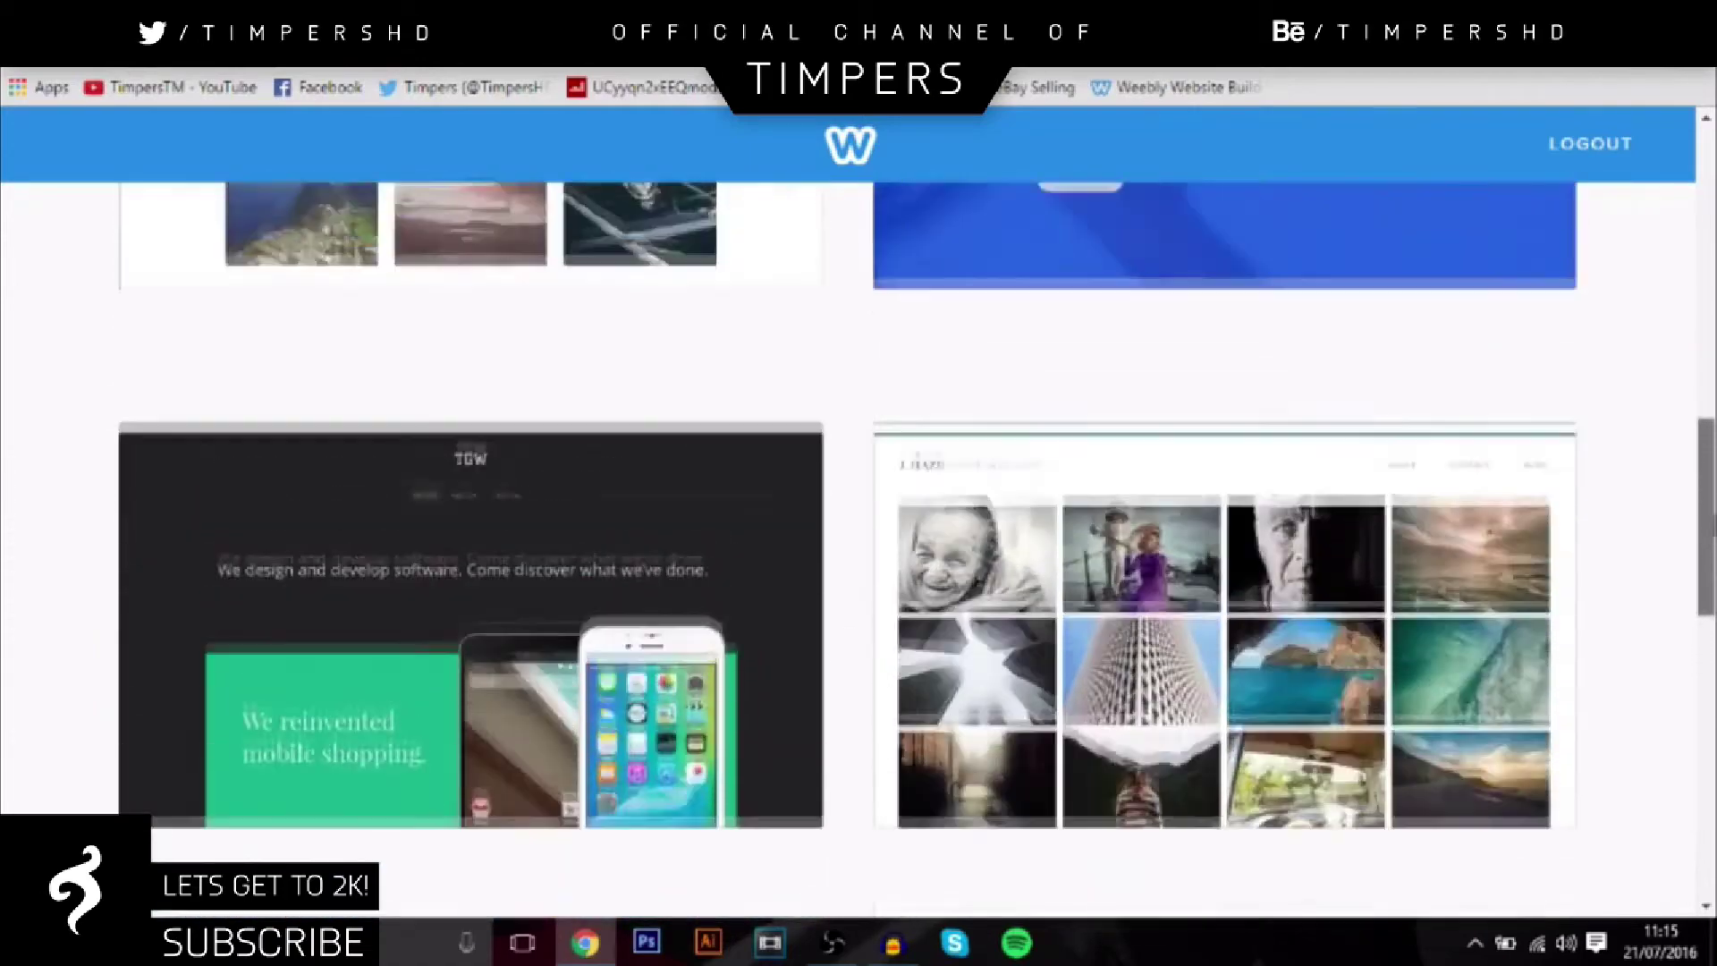
scroll(848, 550, up, 10)
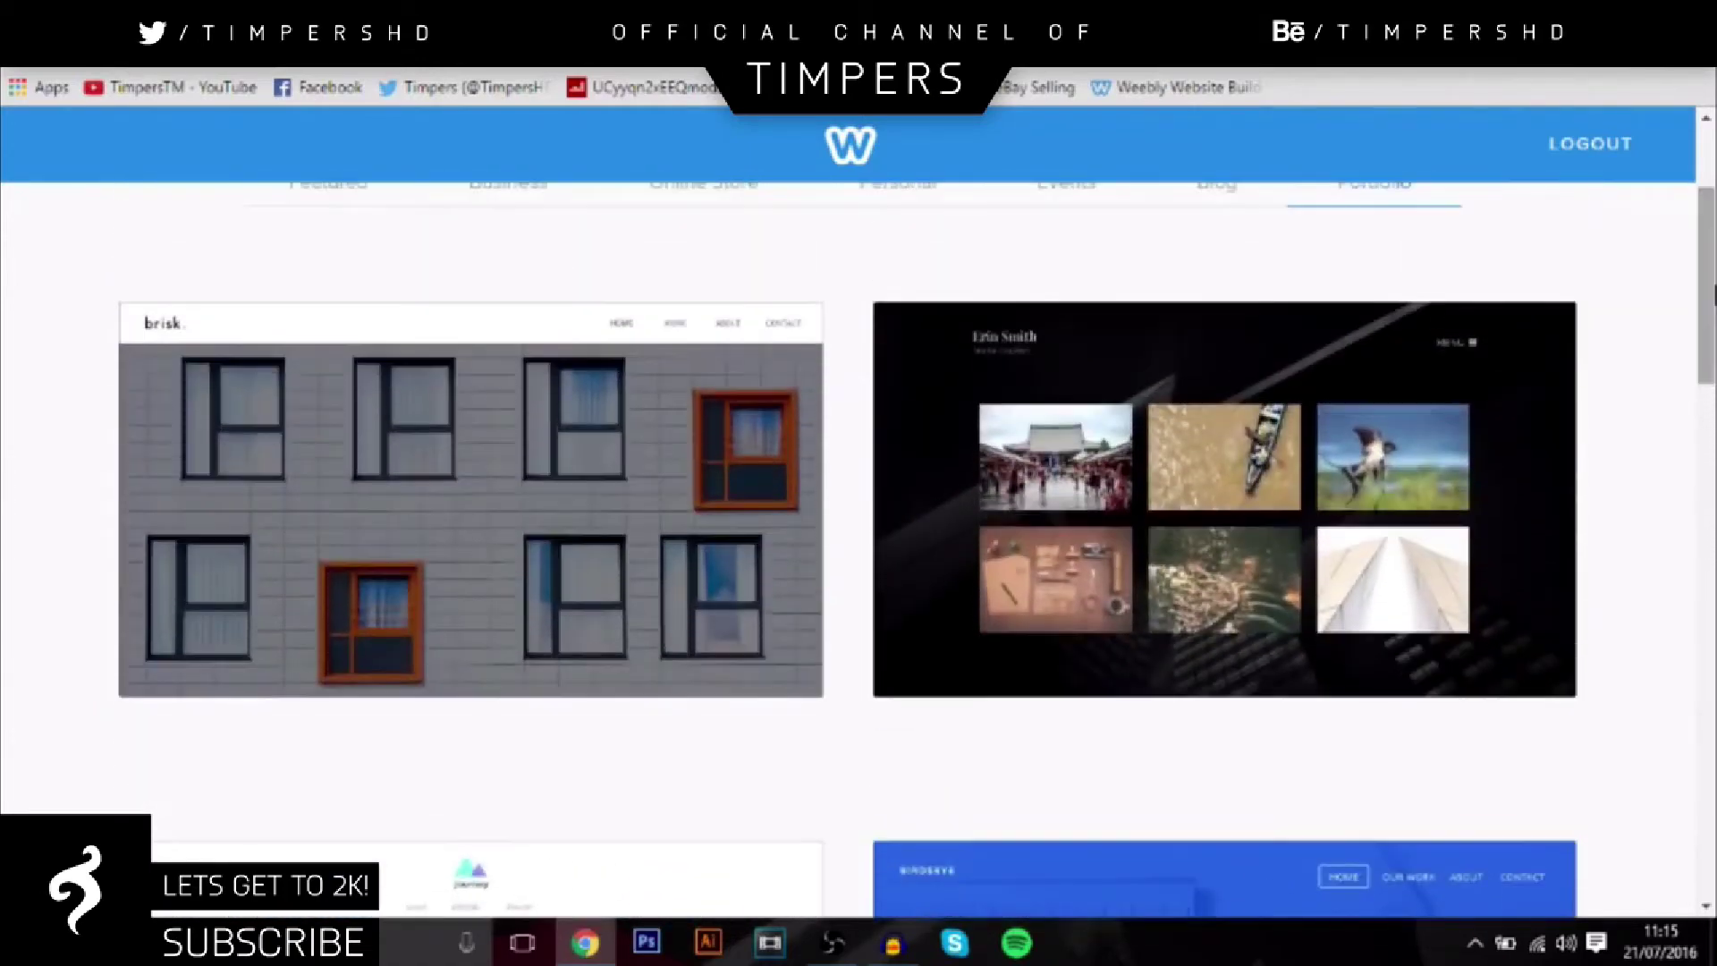
mouse_move(1357, 494)
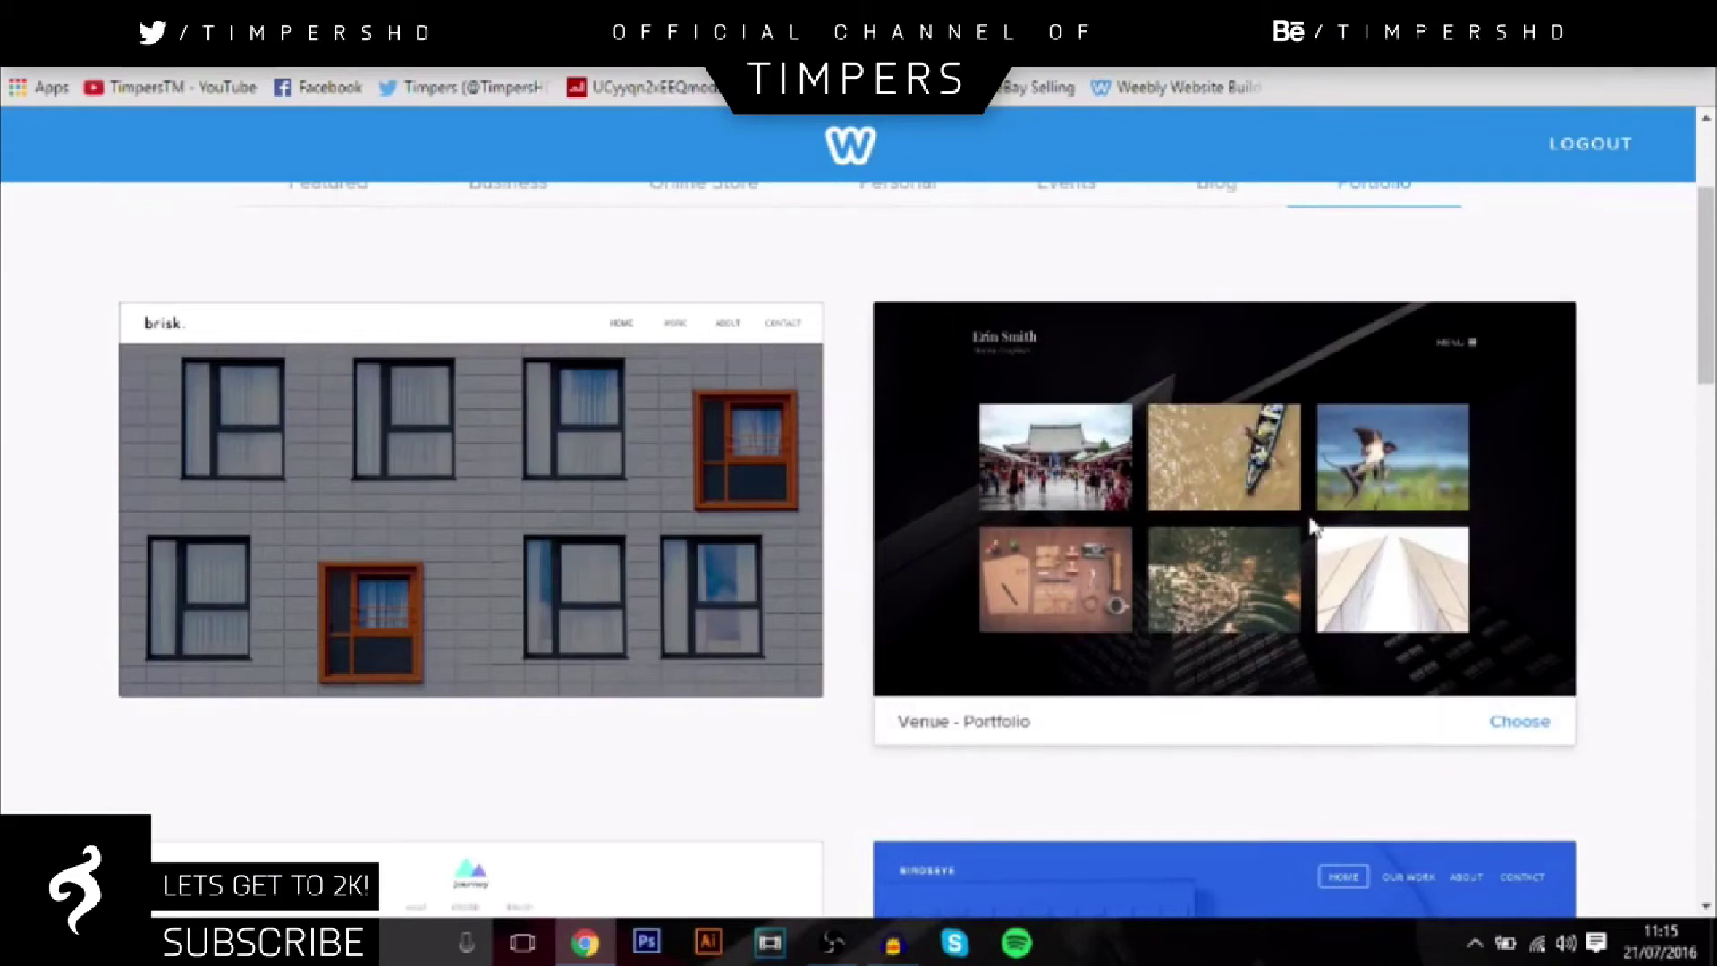
click(1520, 723)
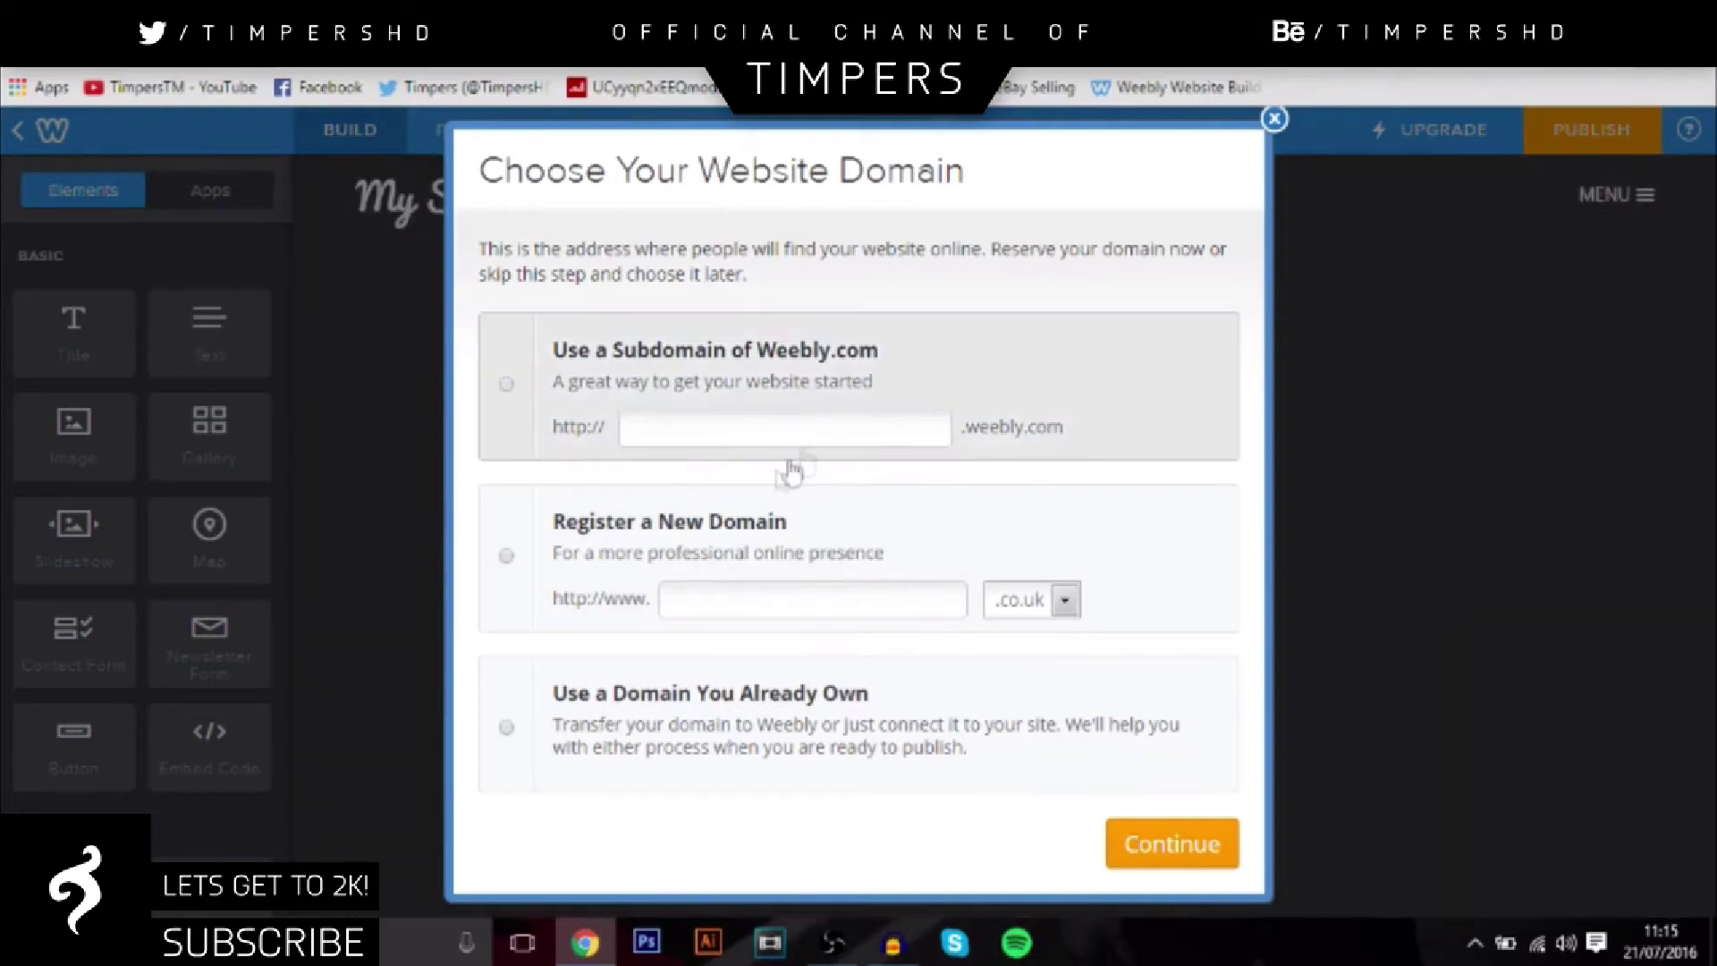
Step: Use a free weebly.com subdomain with the suggested autofill name and continue to the editor
click(674, 429)
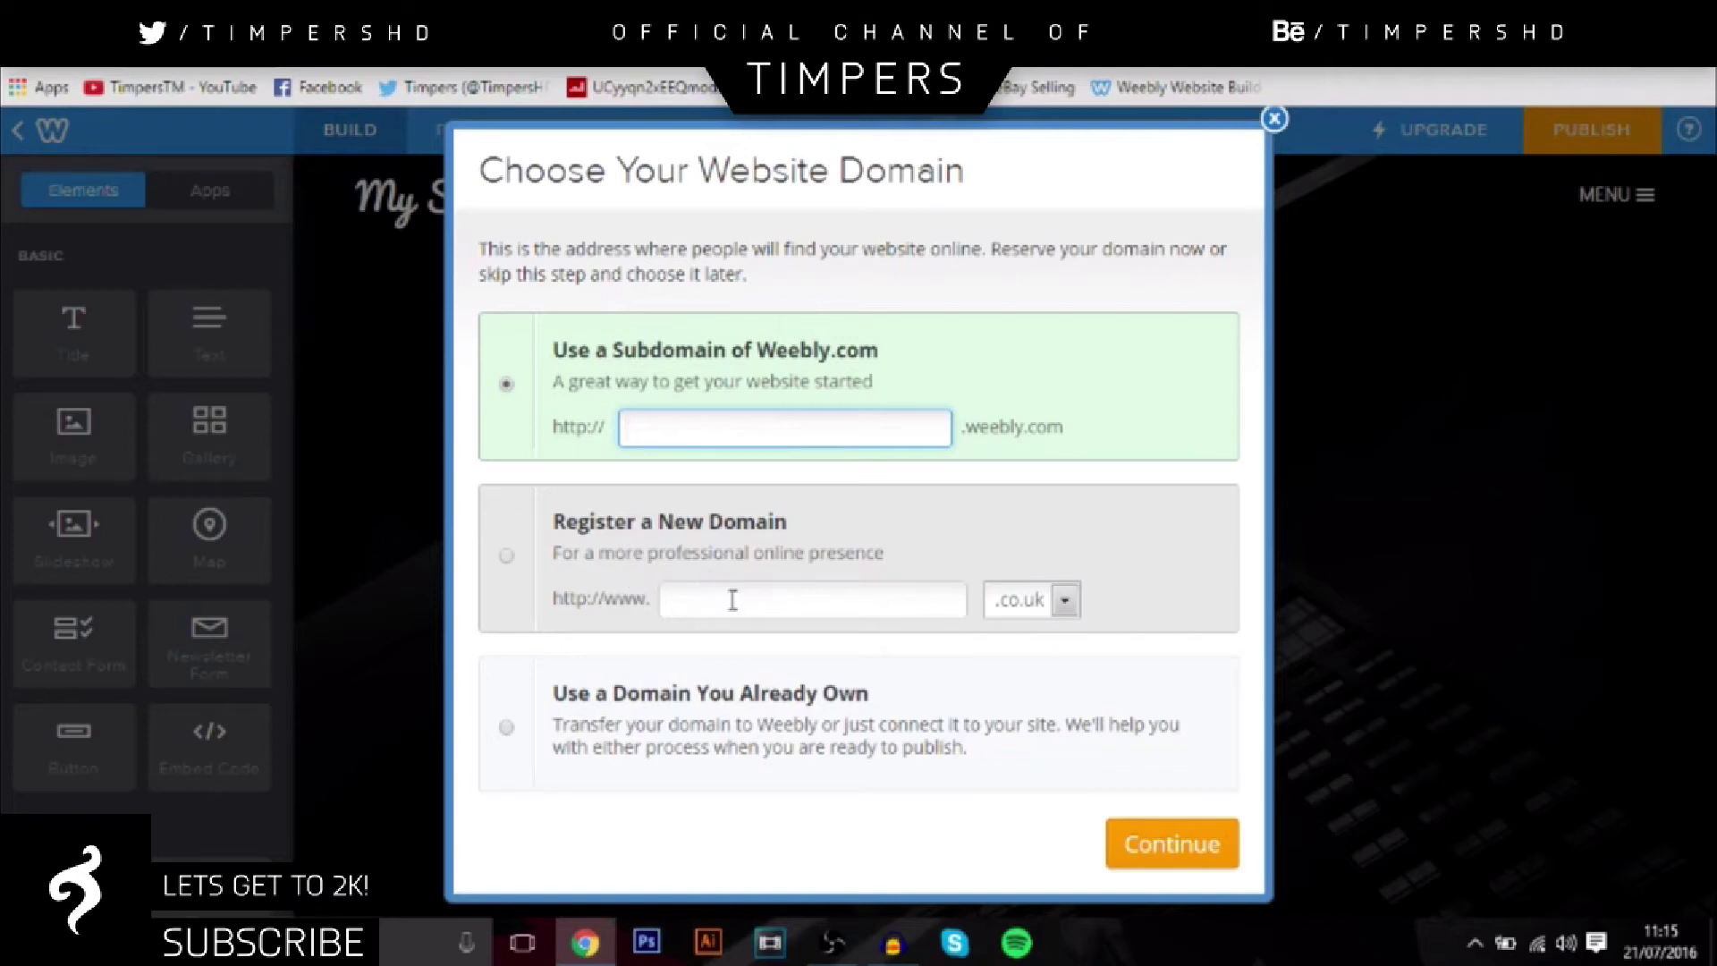
click(731, 423)
click(710, 464)
click(1182, 848)
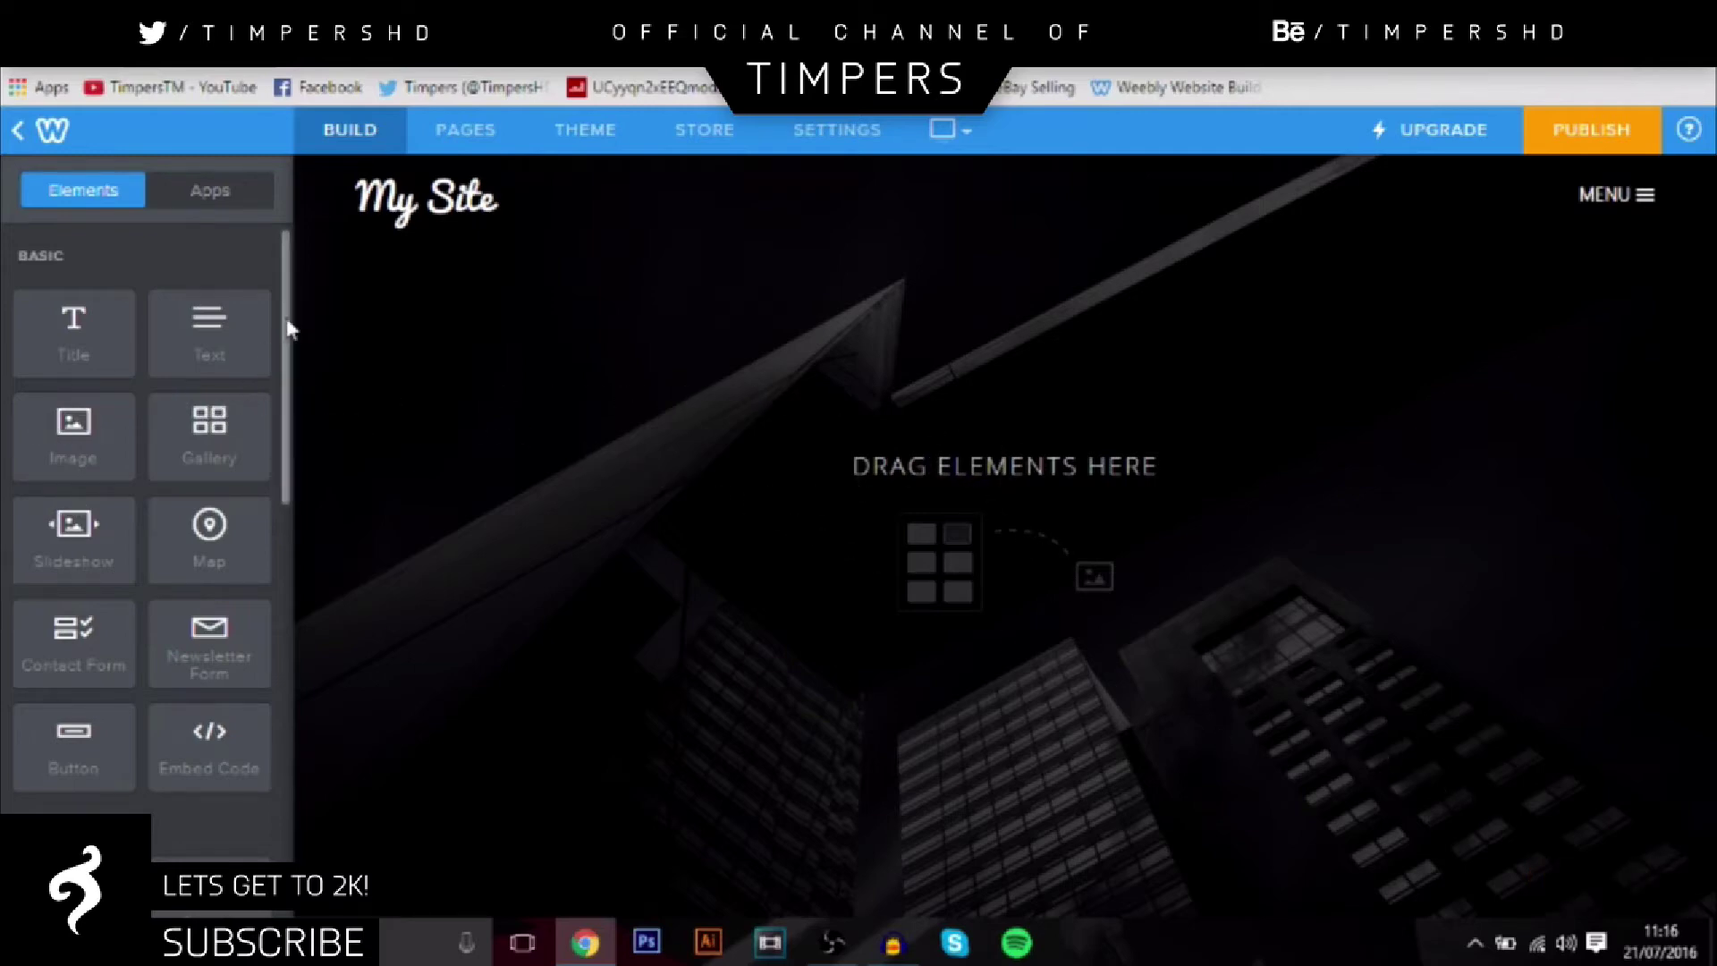
Step: Change the header site title from 'My Site' to 'Timpers'
scroll(288, 354, down, 2)
drag(292, 394, 270, 299)
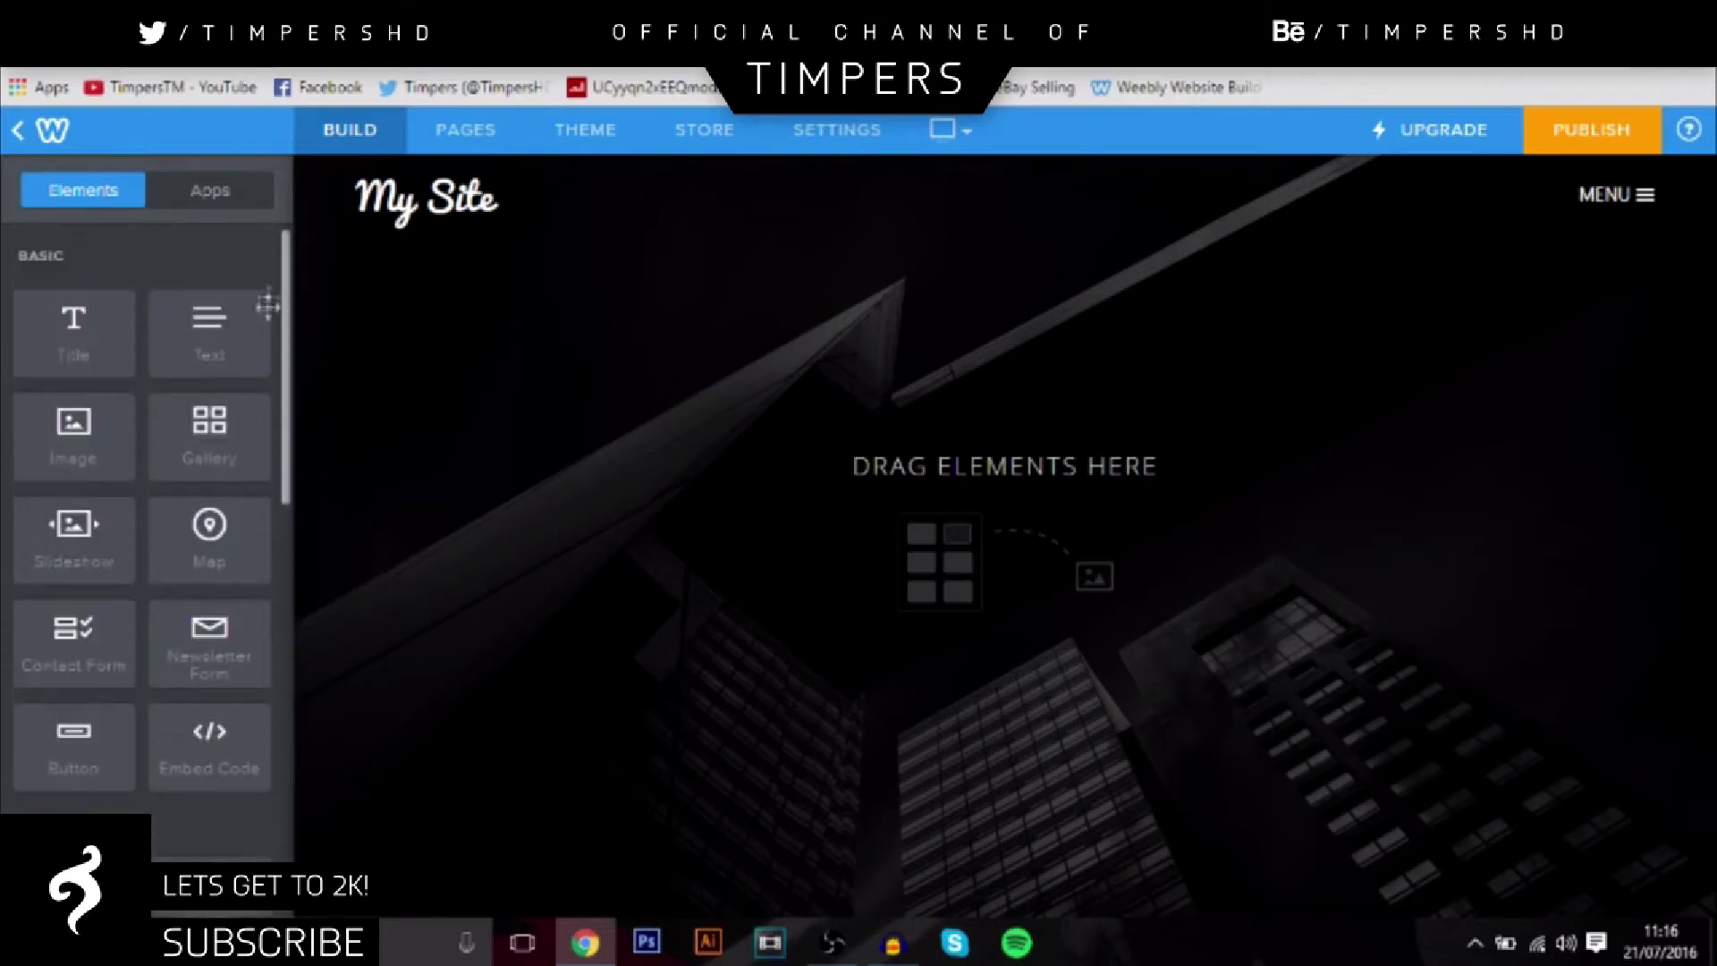
double_click(494, 199)
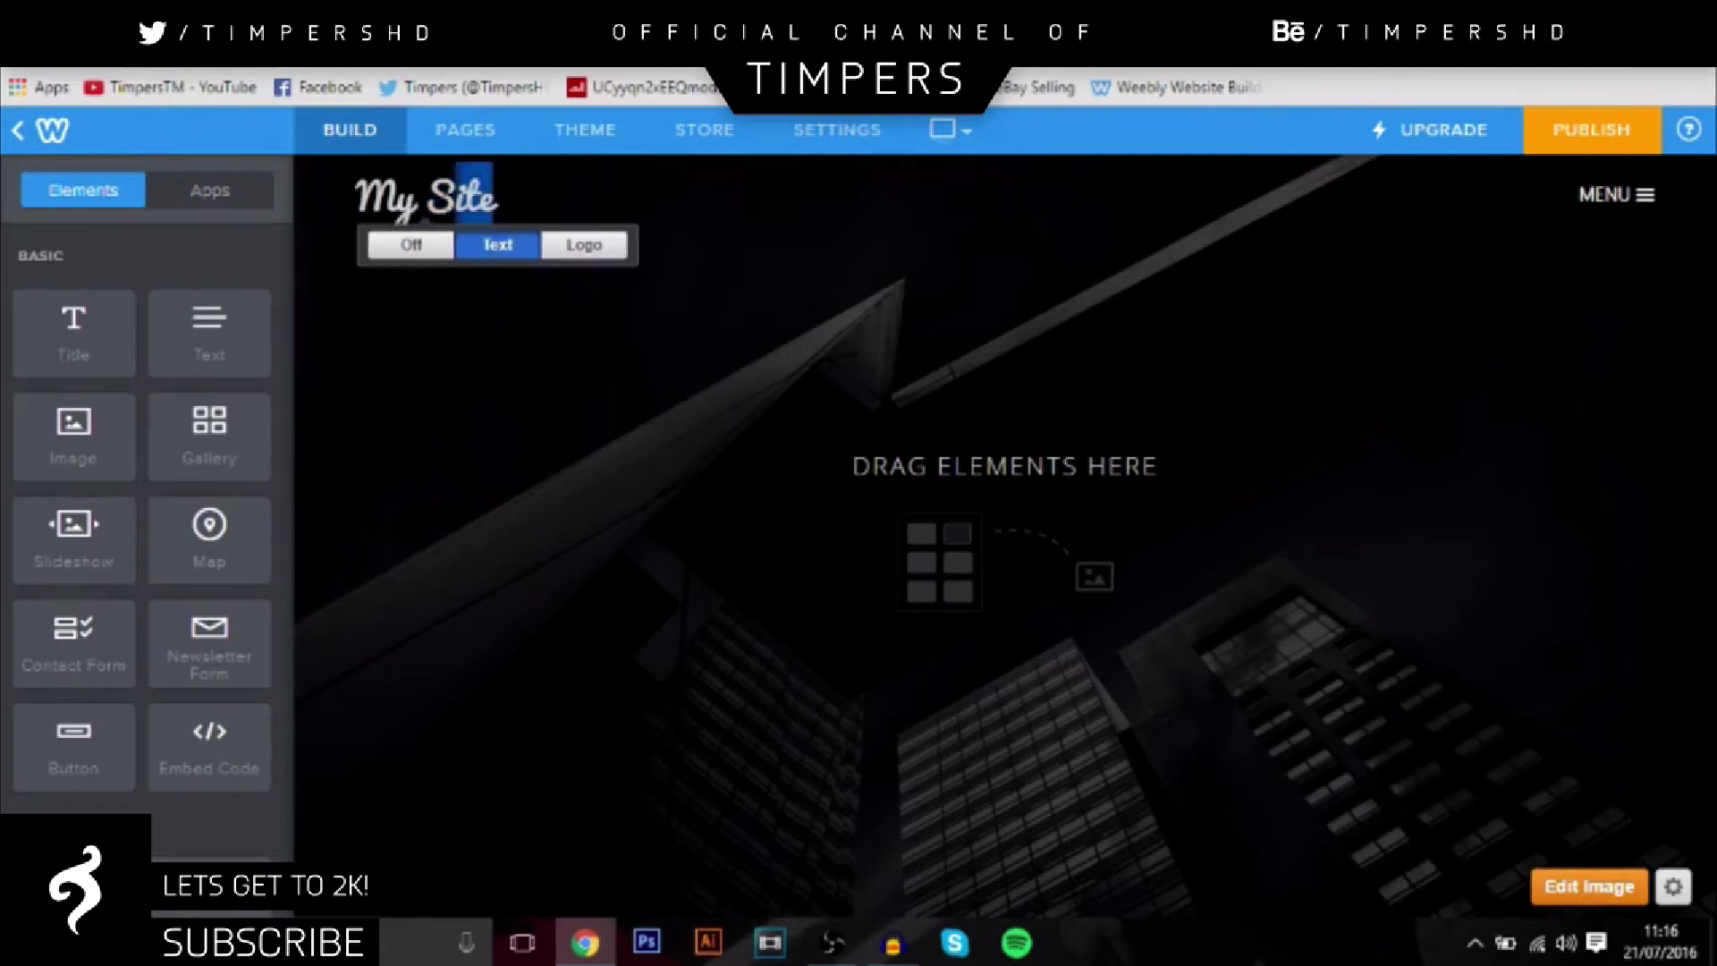
triple_click(483, 199)
text(Timpers)
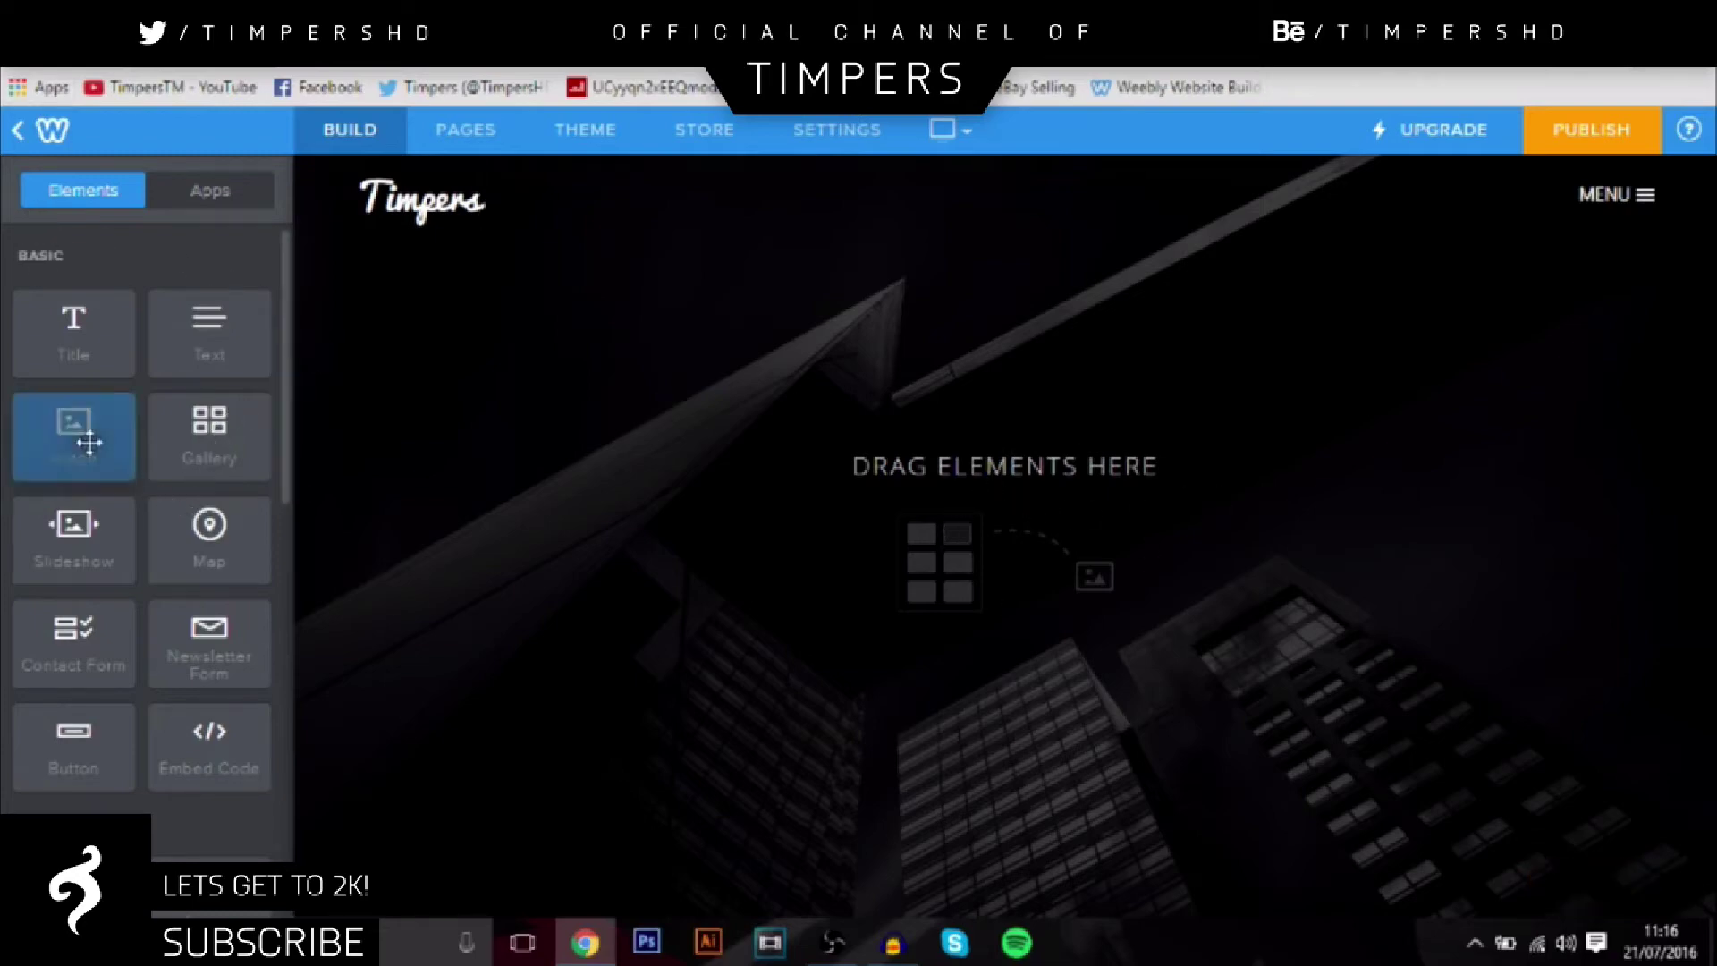
Step: Add an Image block and upload the 'mascot timpers' viking image from Pictures
drag(77, 429, 975, 496)
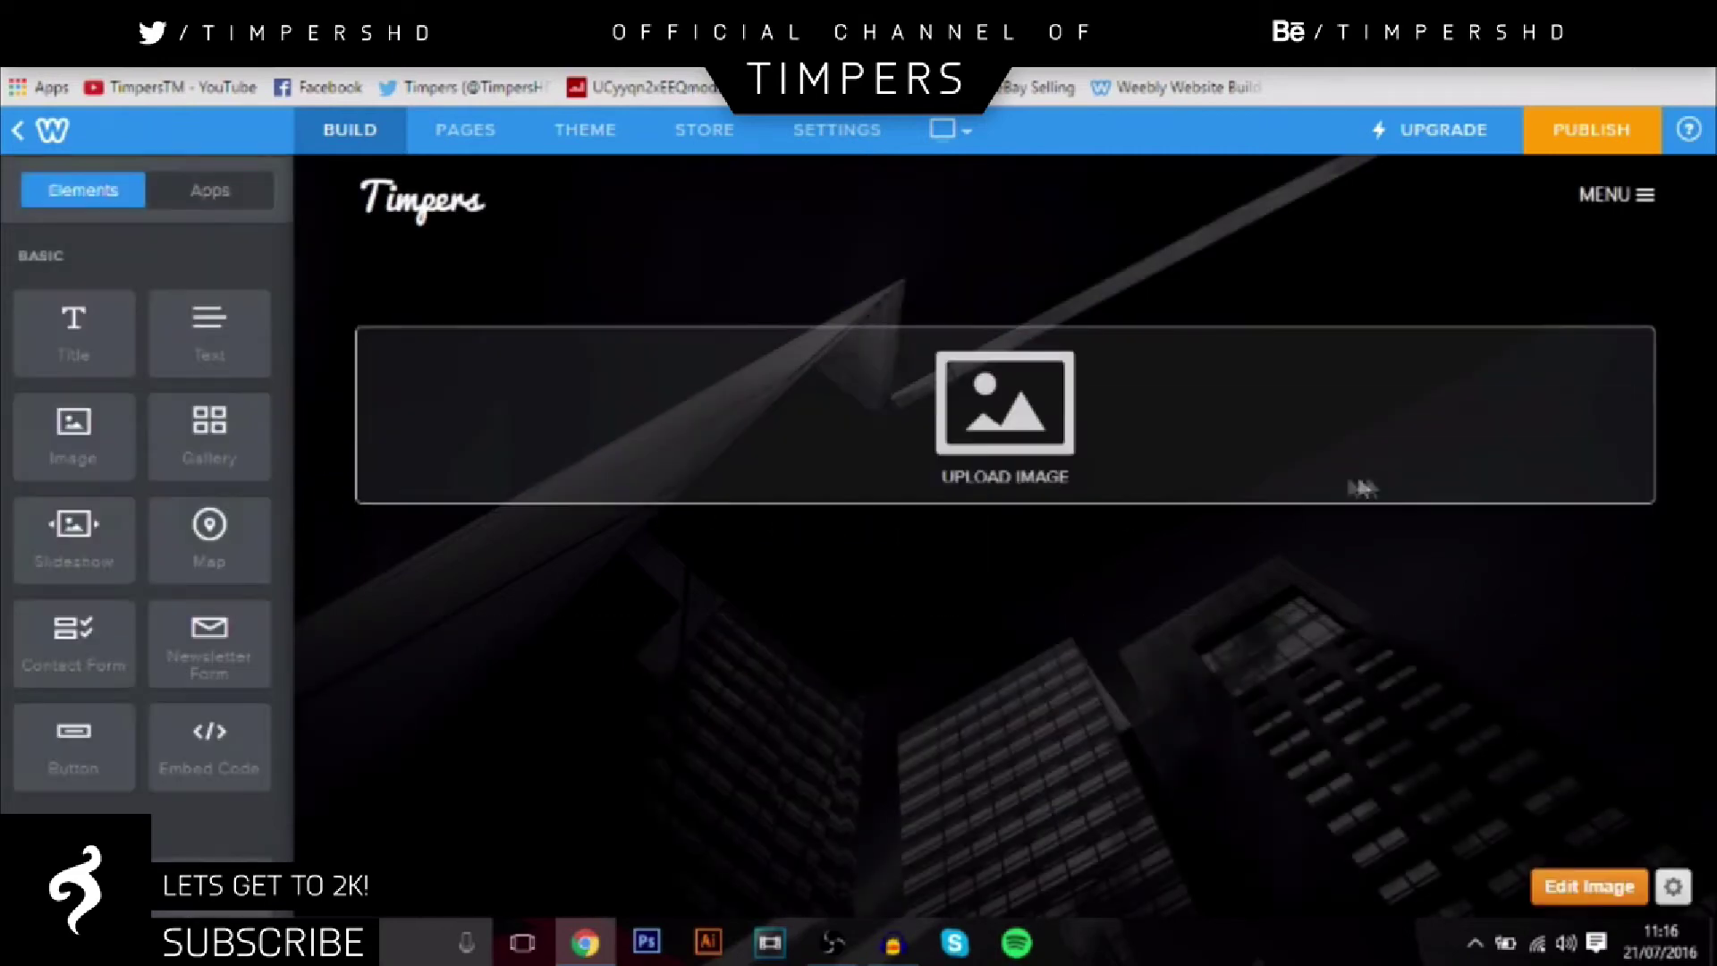
click(1029, 452)
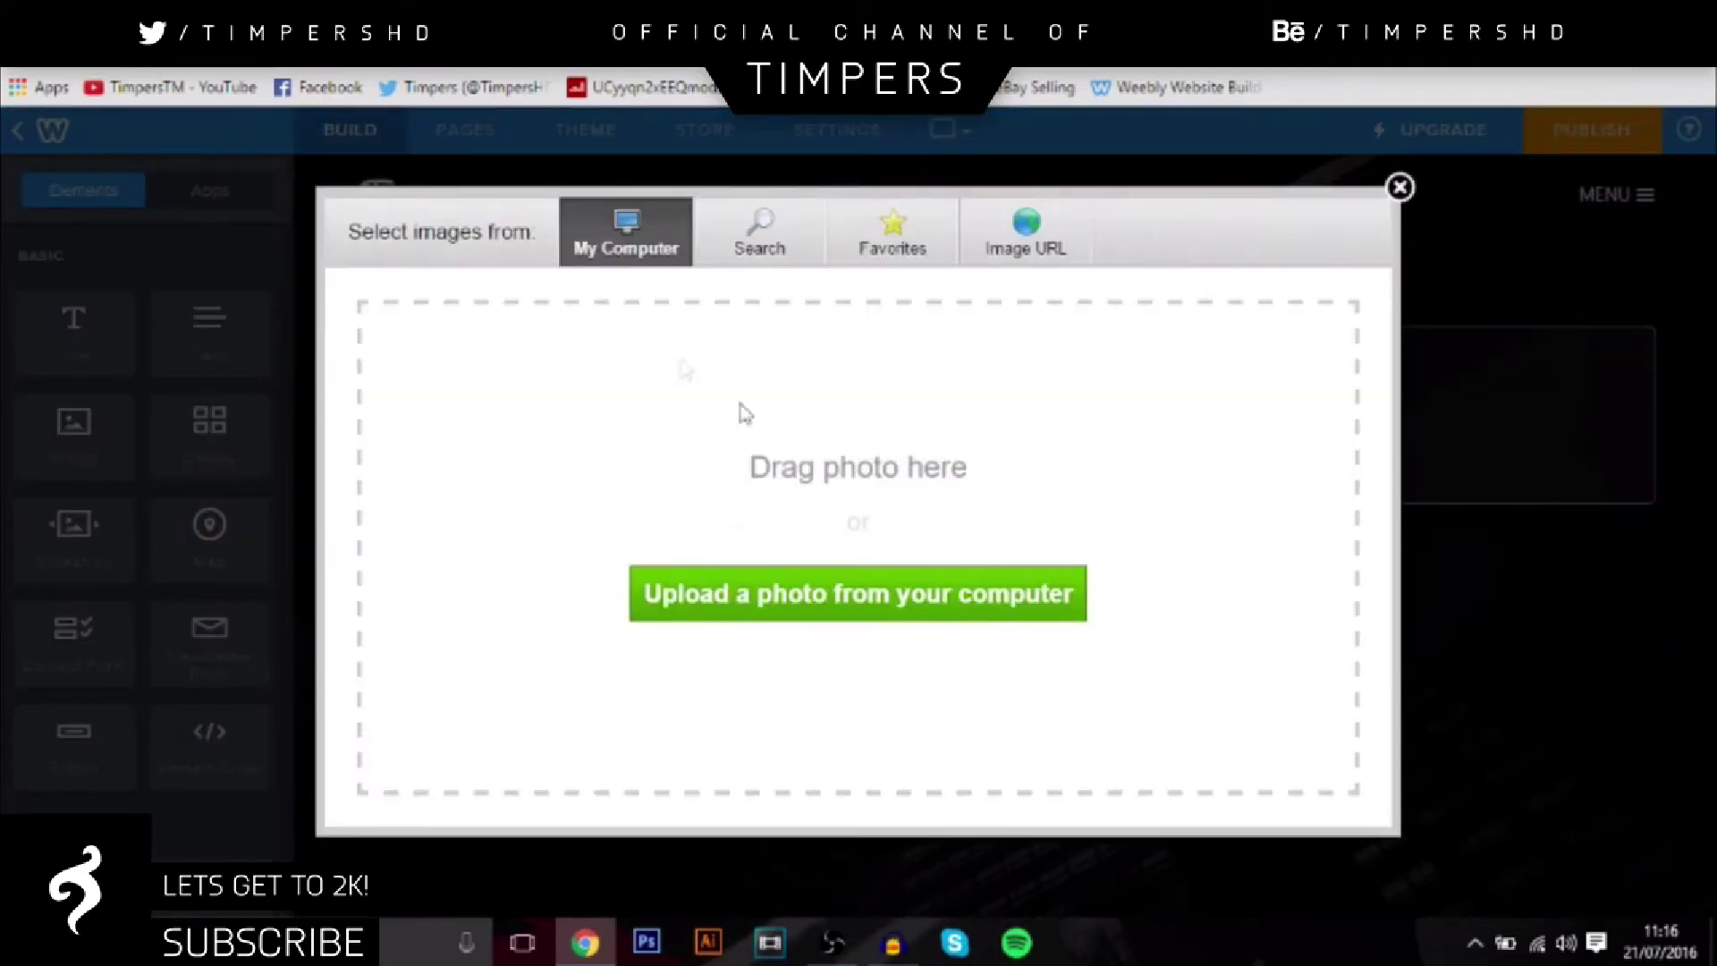
click(854, 595)
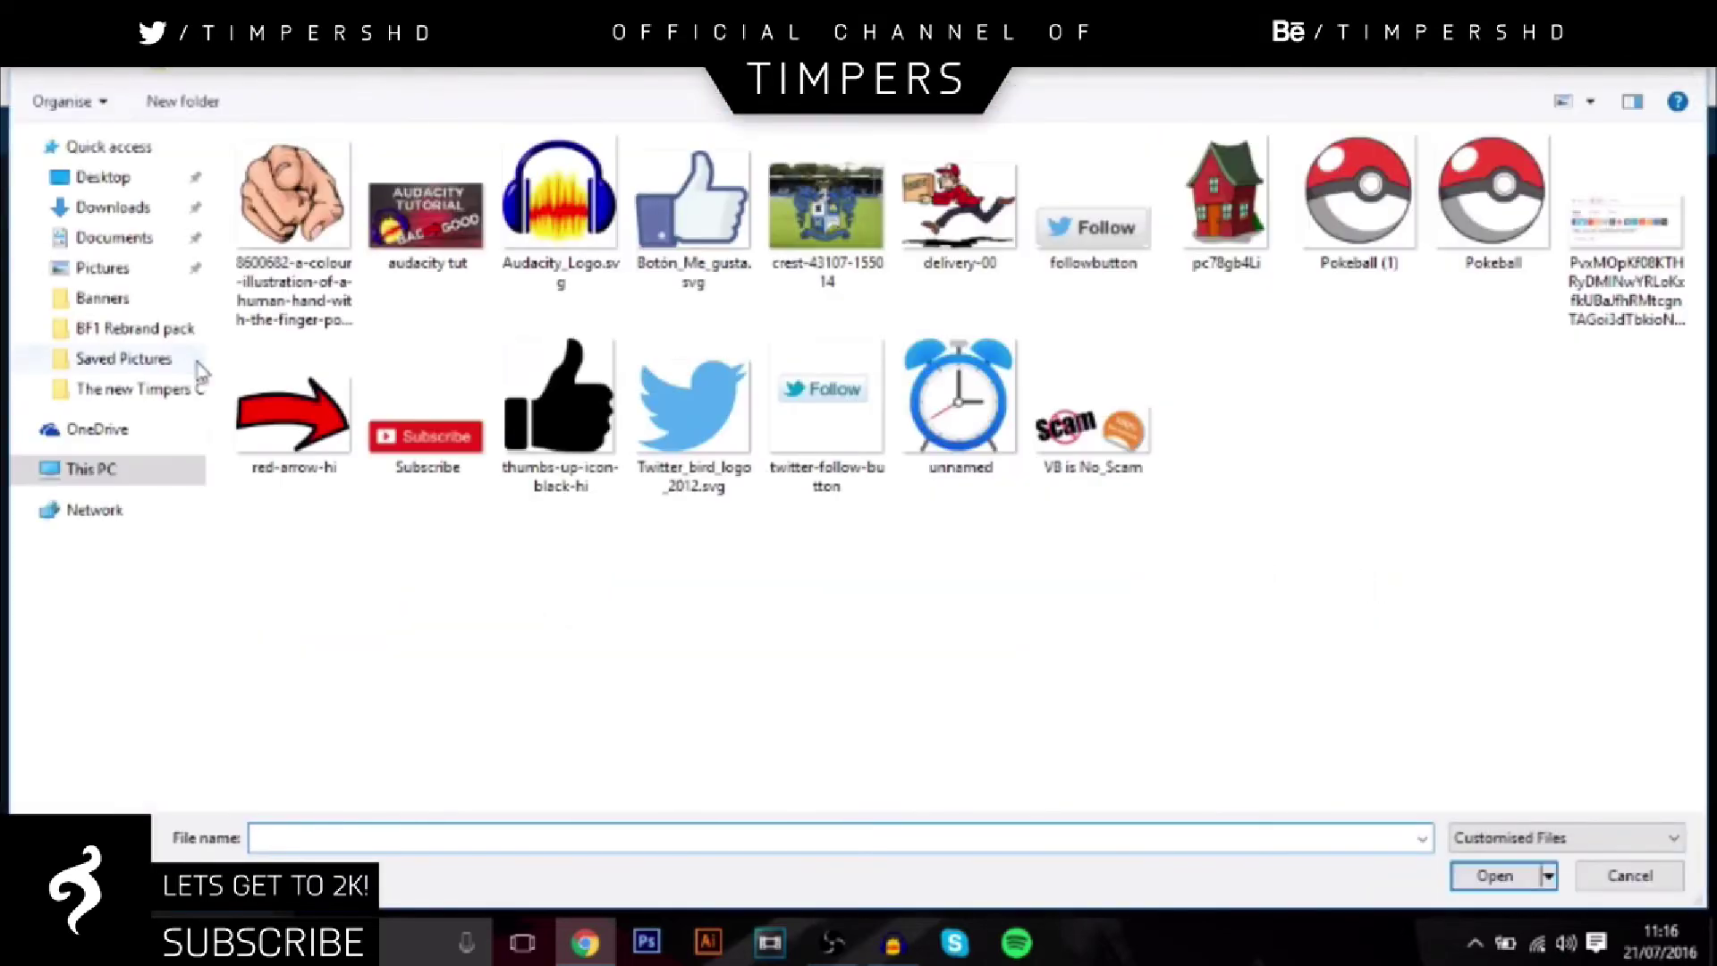
click(126, 307)
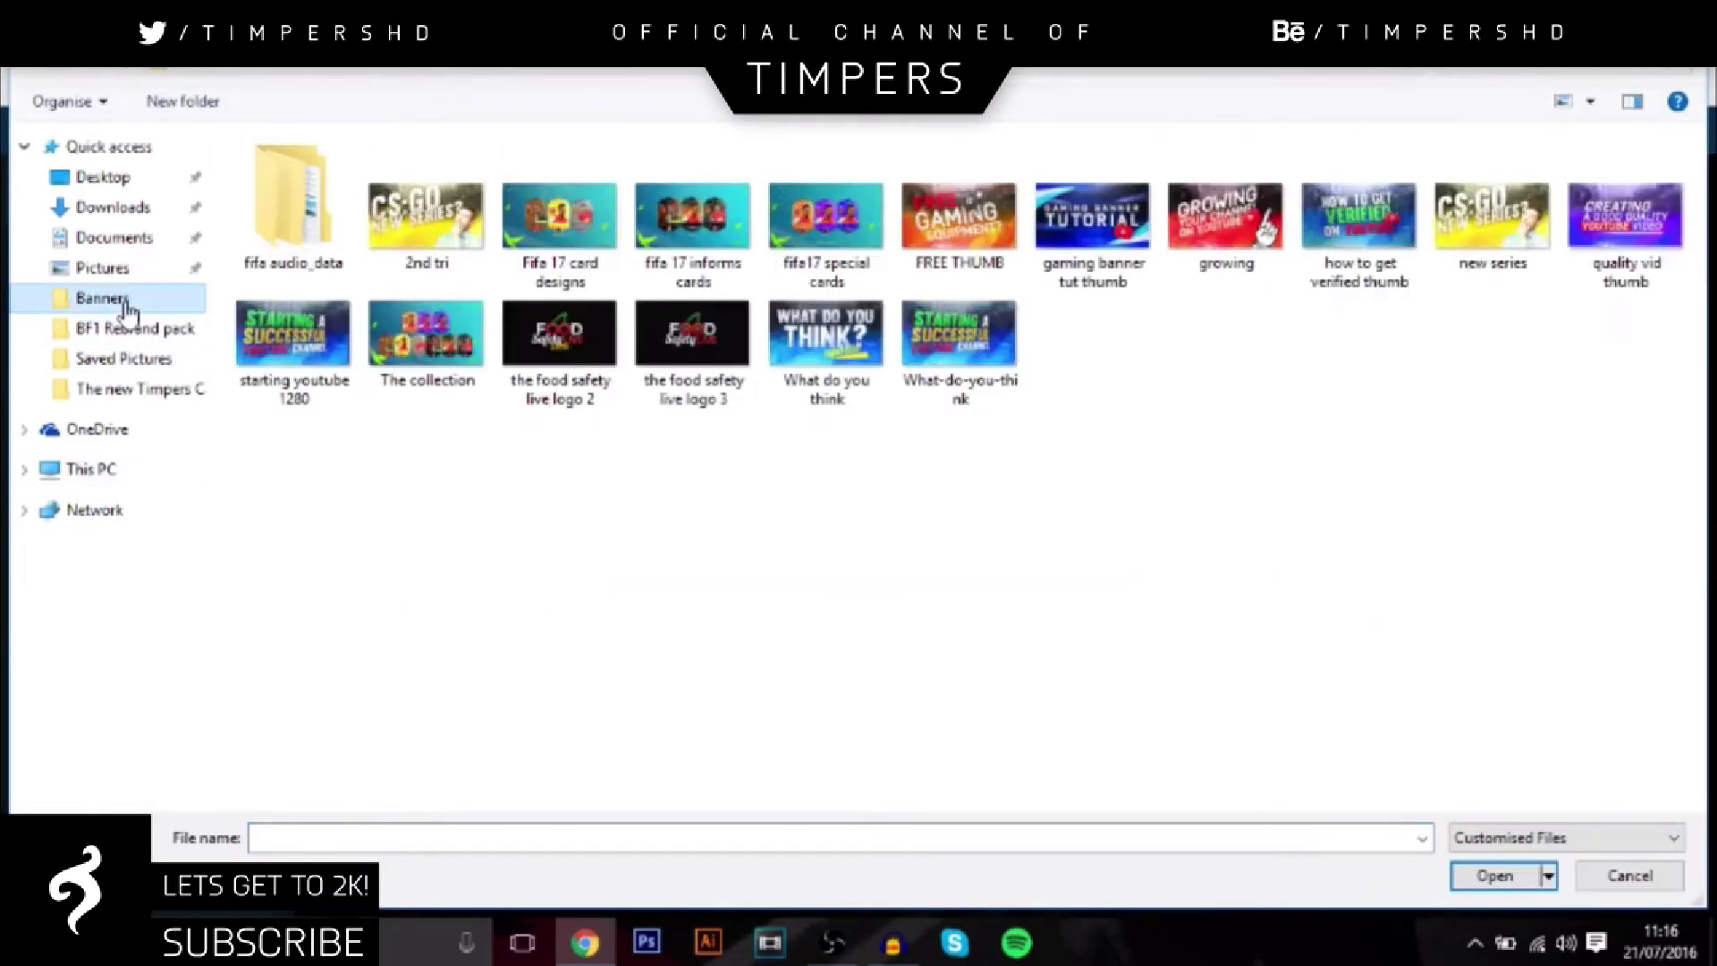
click(114, 276)
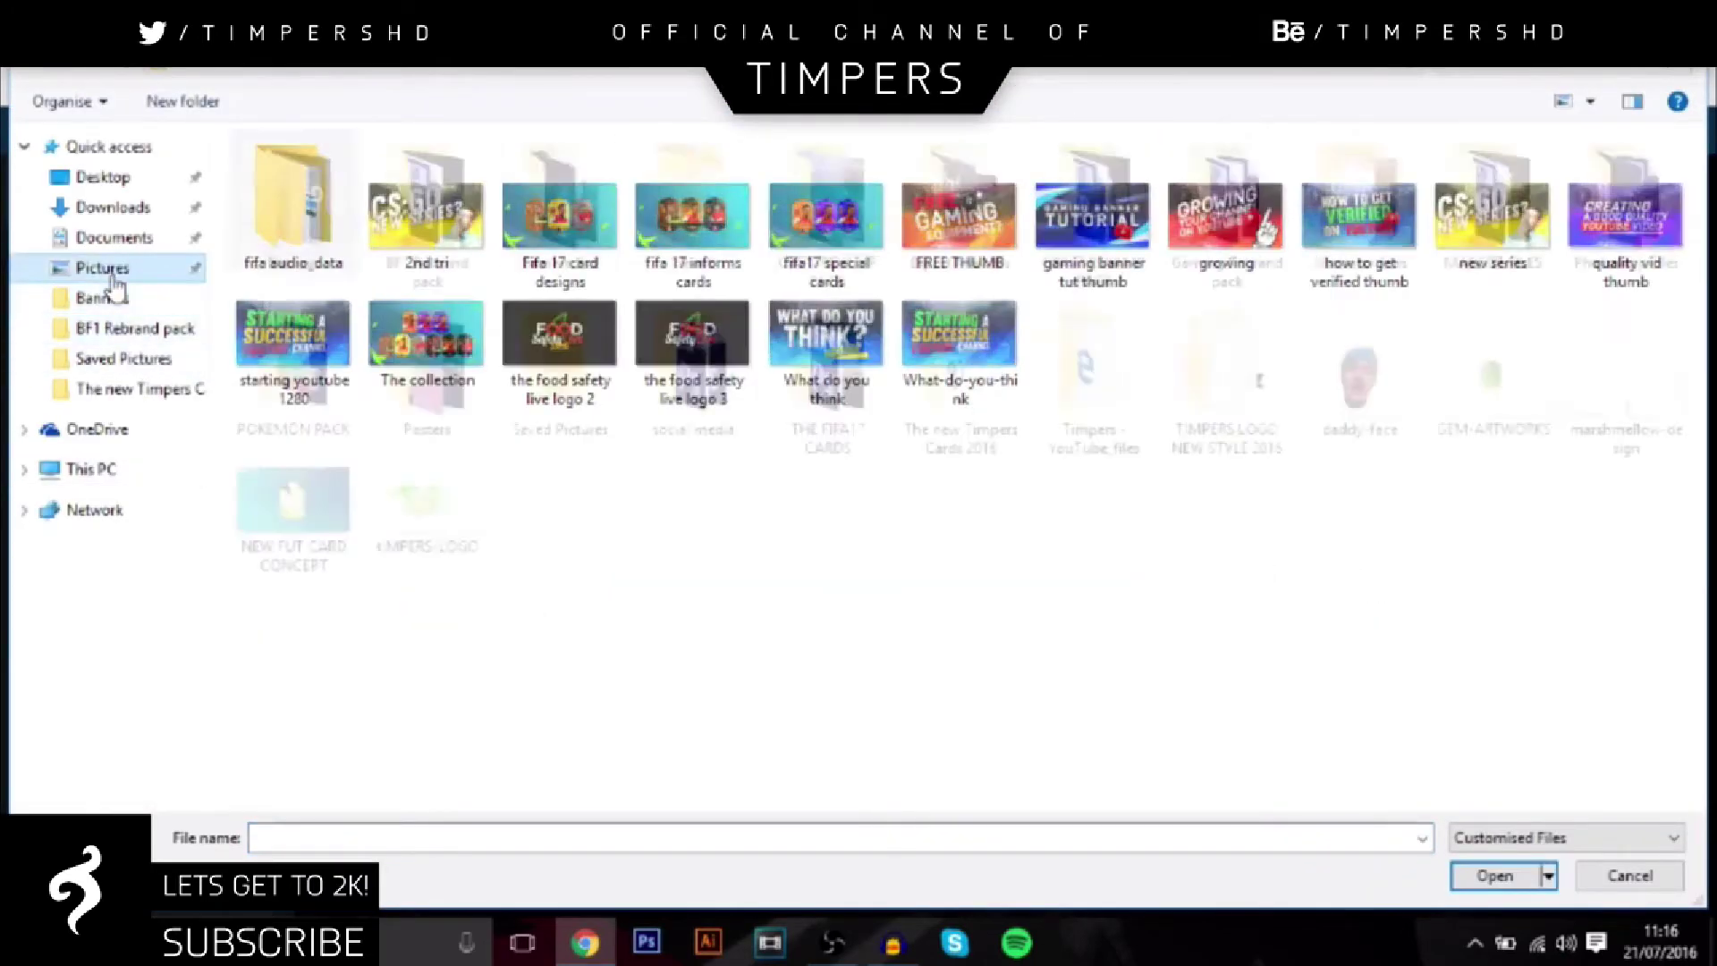
double_click(293, 205)
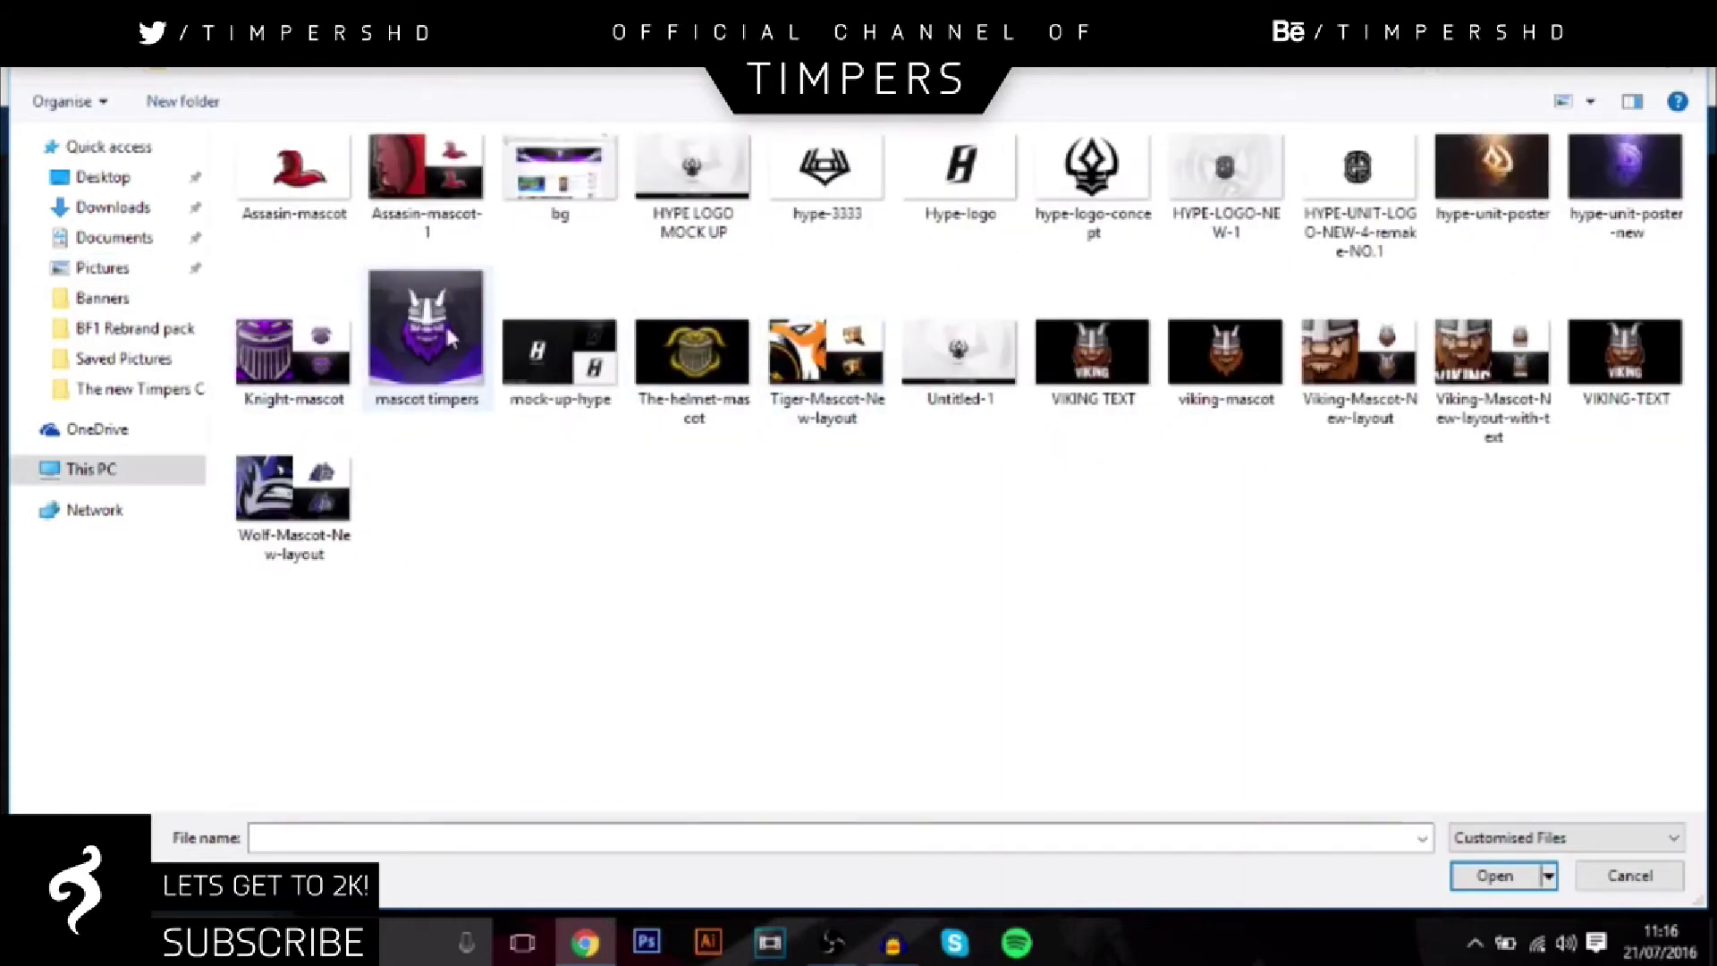
double_click(428, 335)
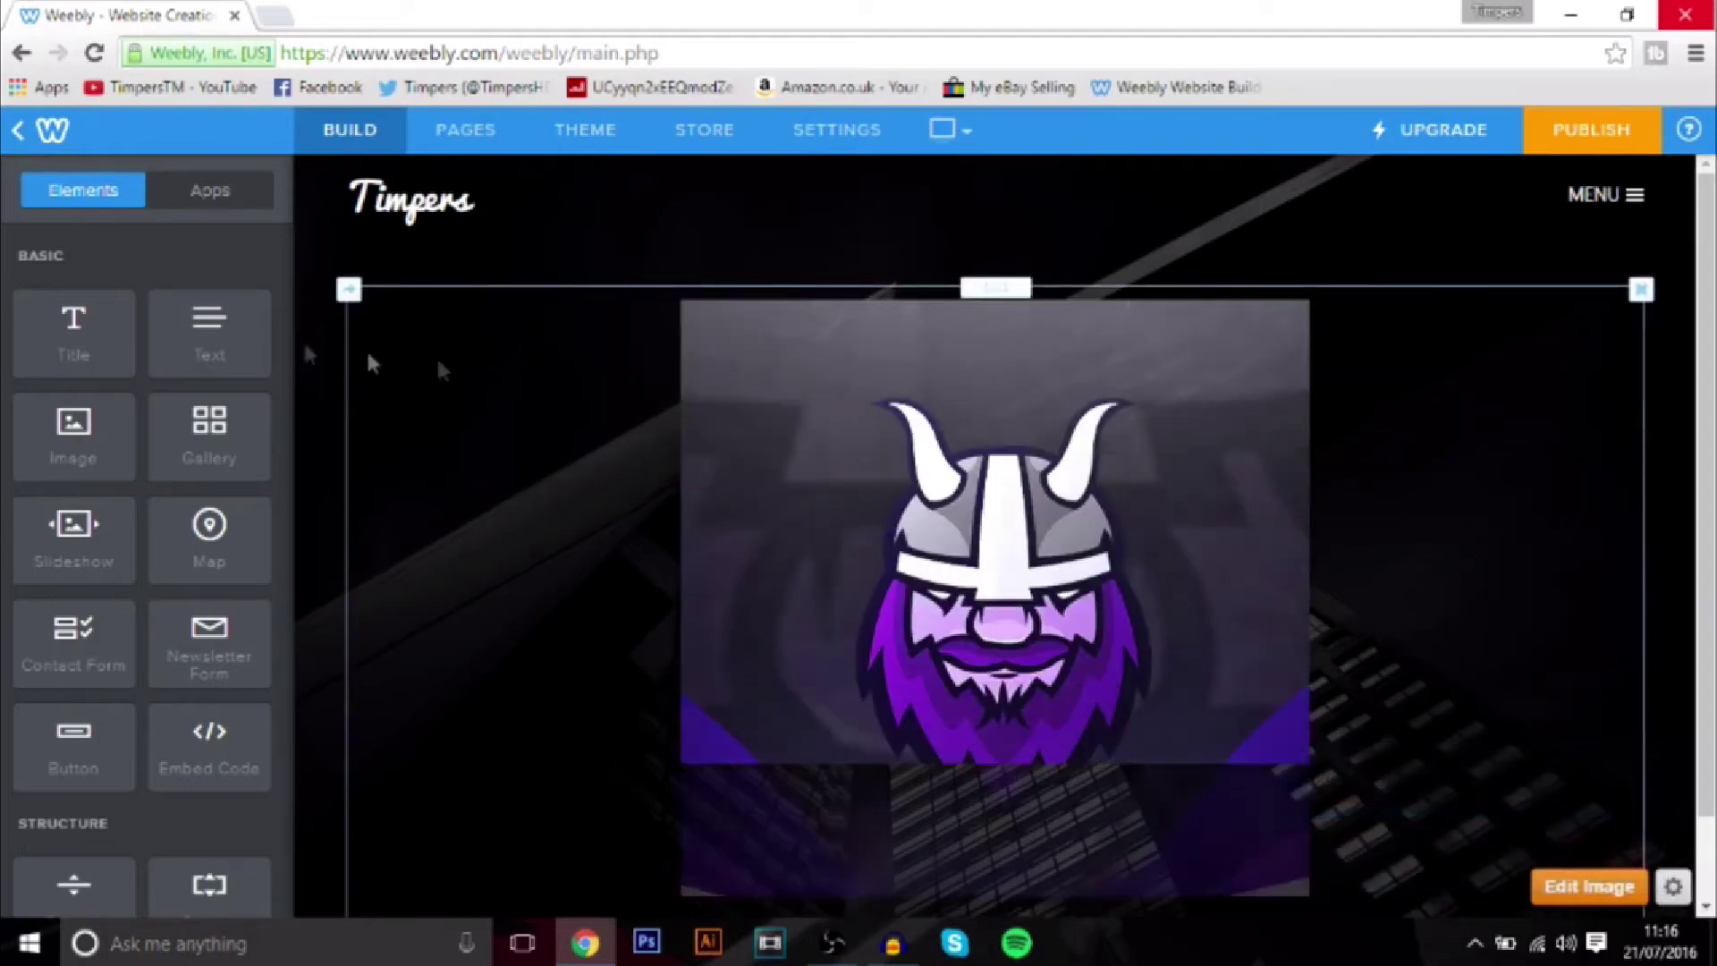
Step: Place a Text block beside the viking image
scroll(1296, 536, down, 1)
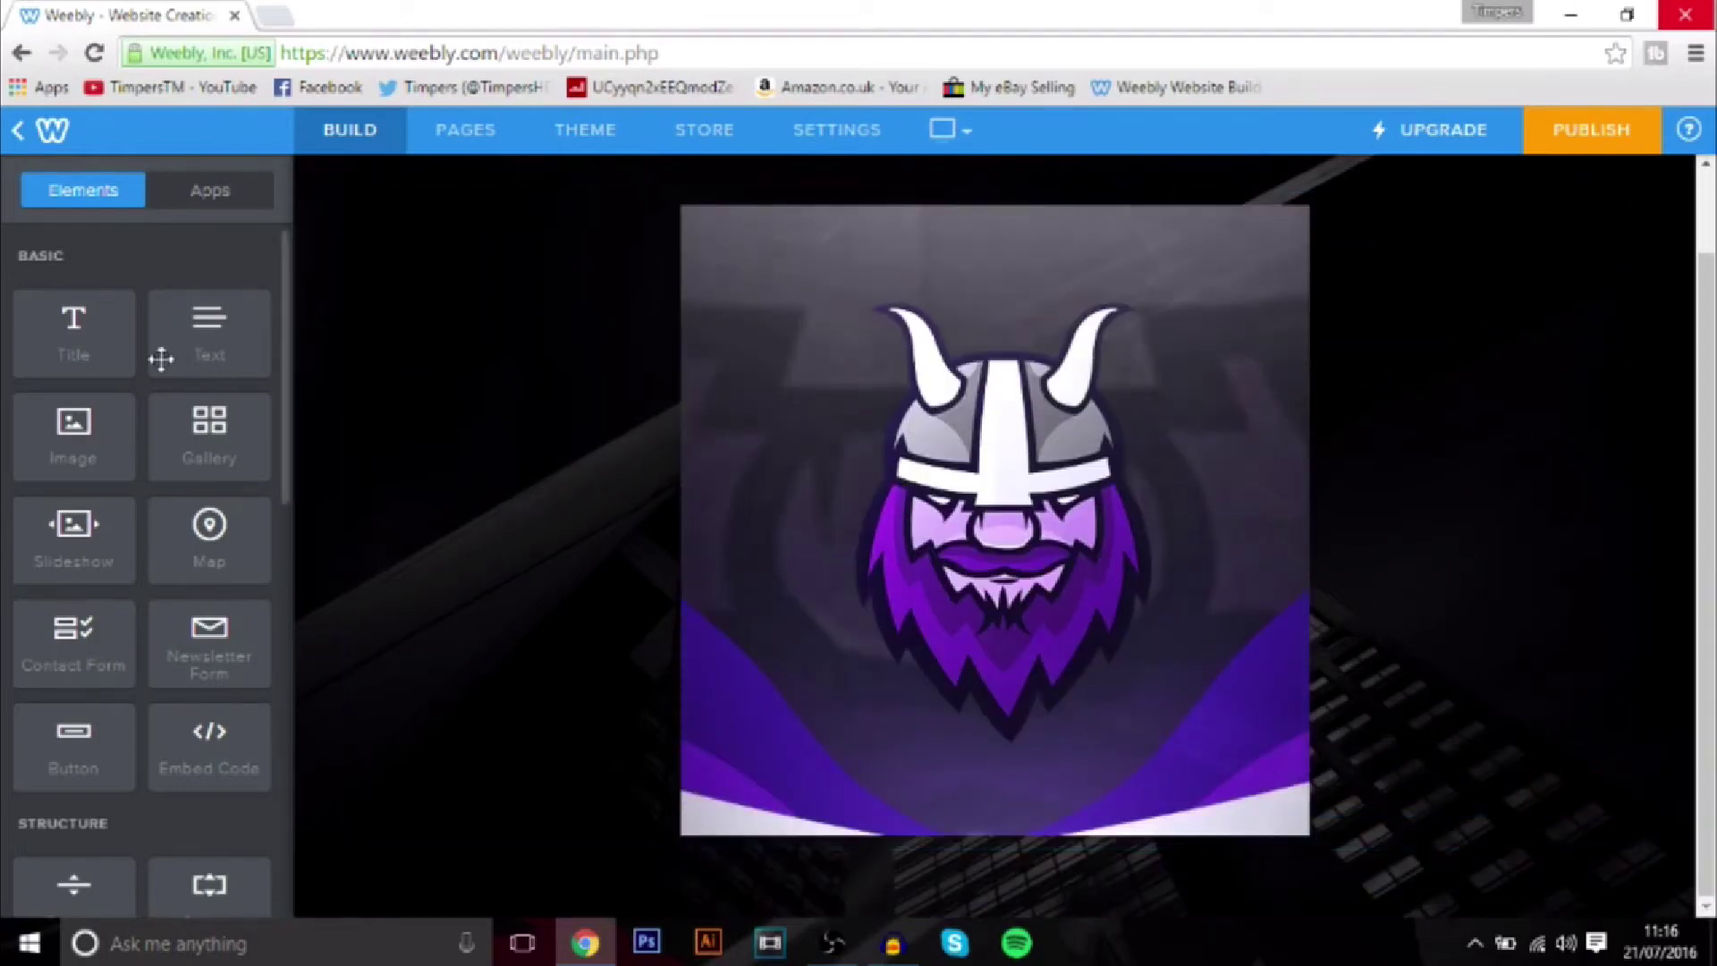
scroll(278, 364, down, 3)
scroll(277, 322, up, 1)
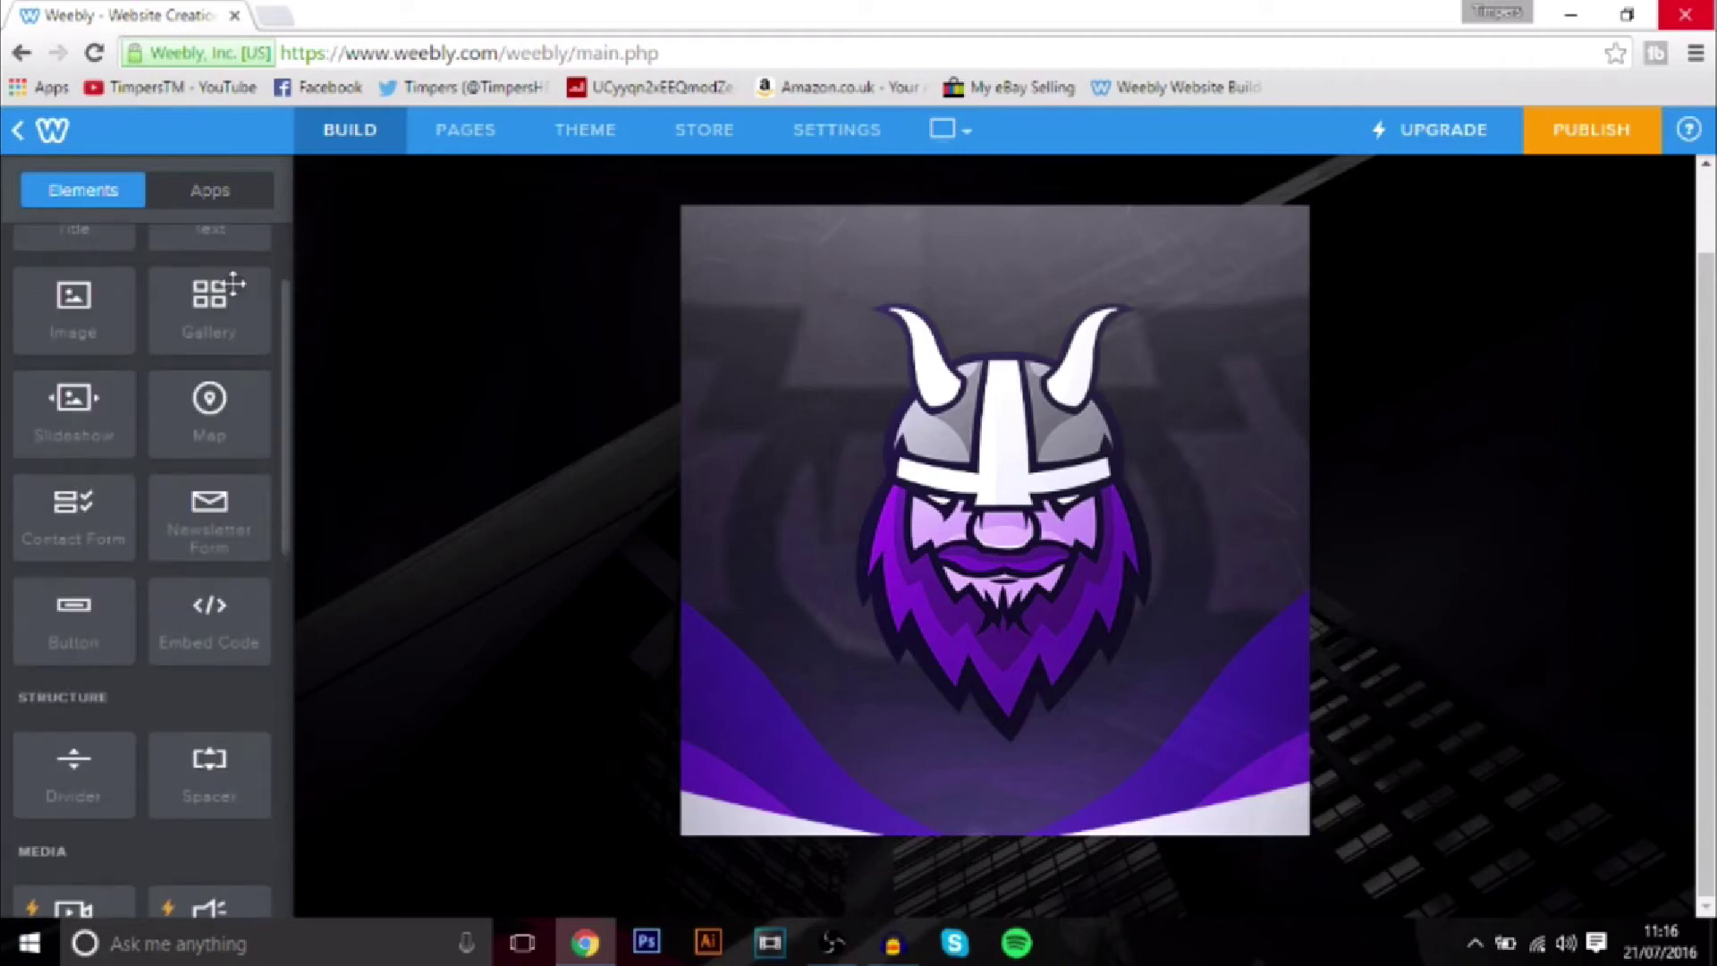
drag(277, 294, 1026, 290)
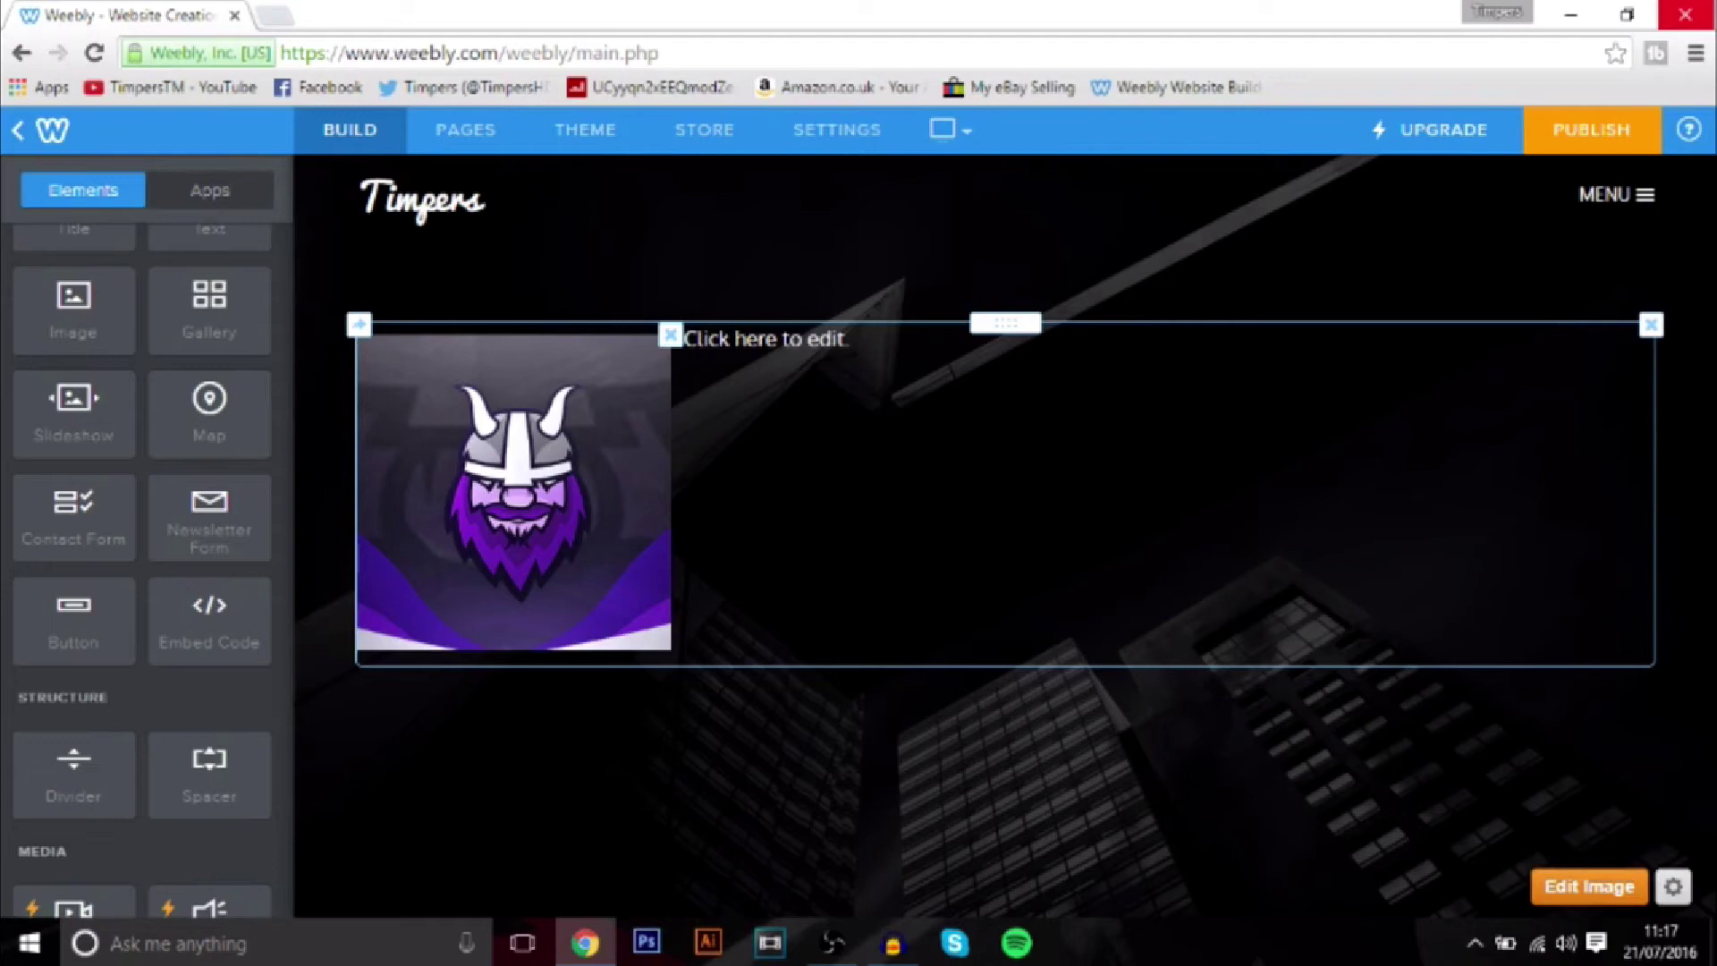
click(813, 344)
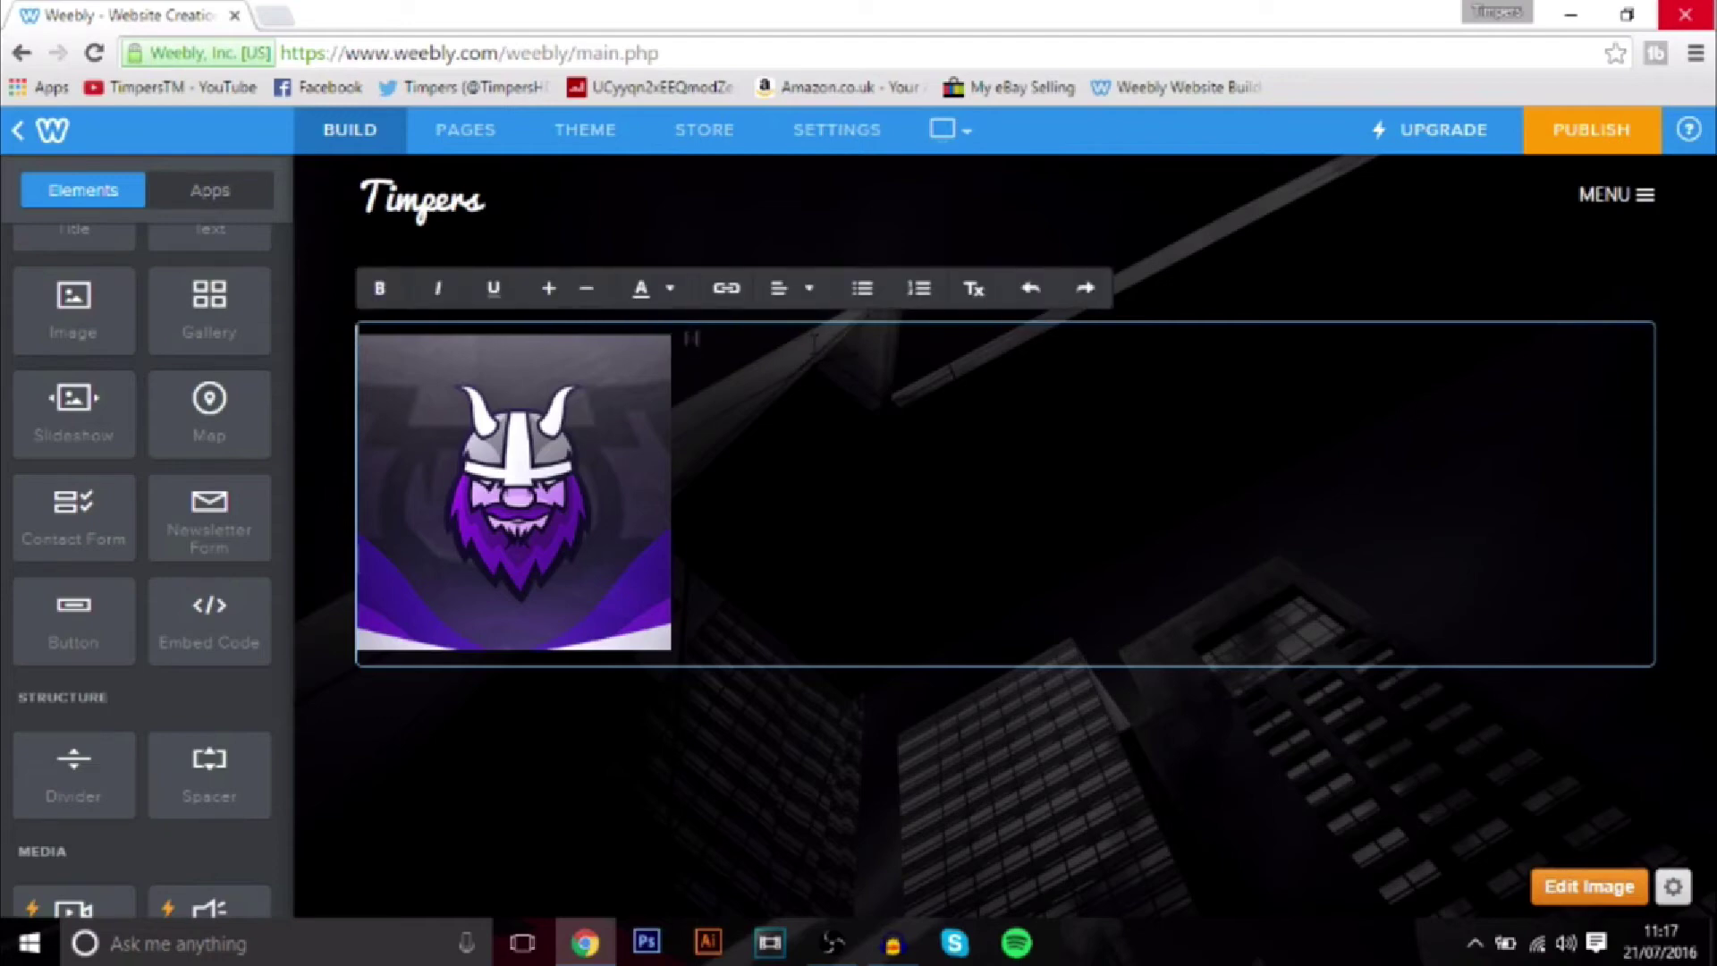
text(ere is my logo)
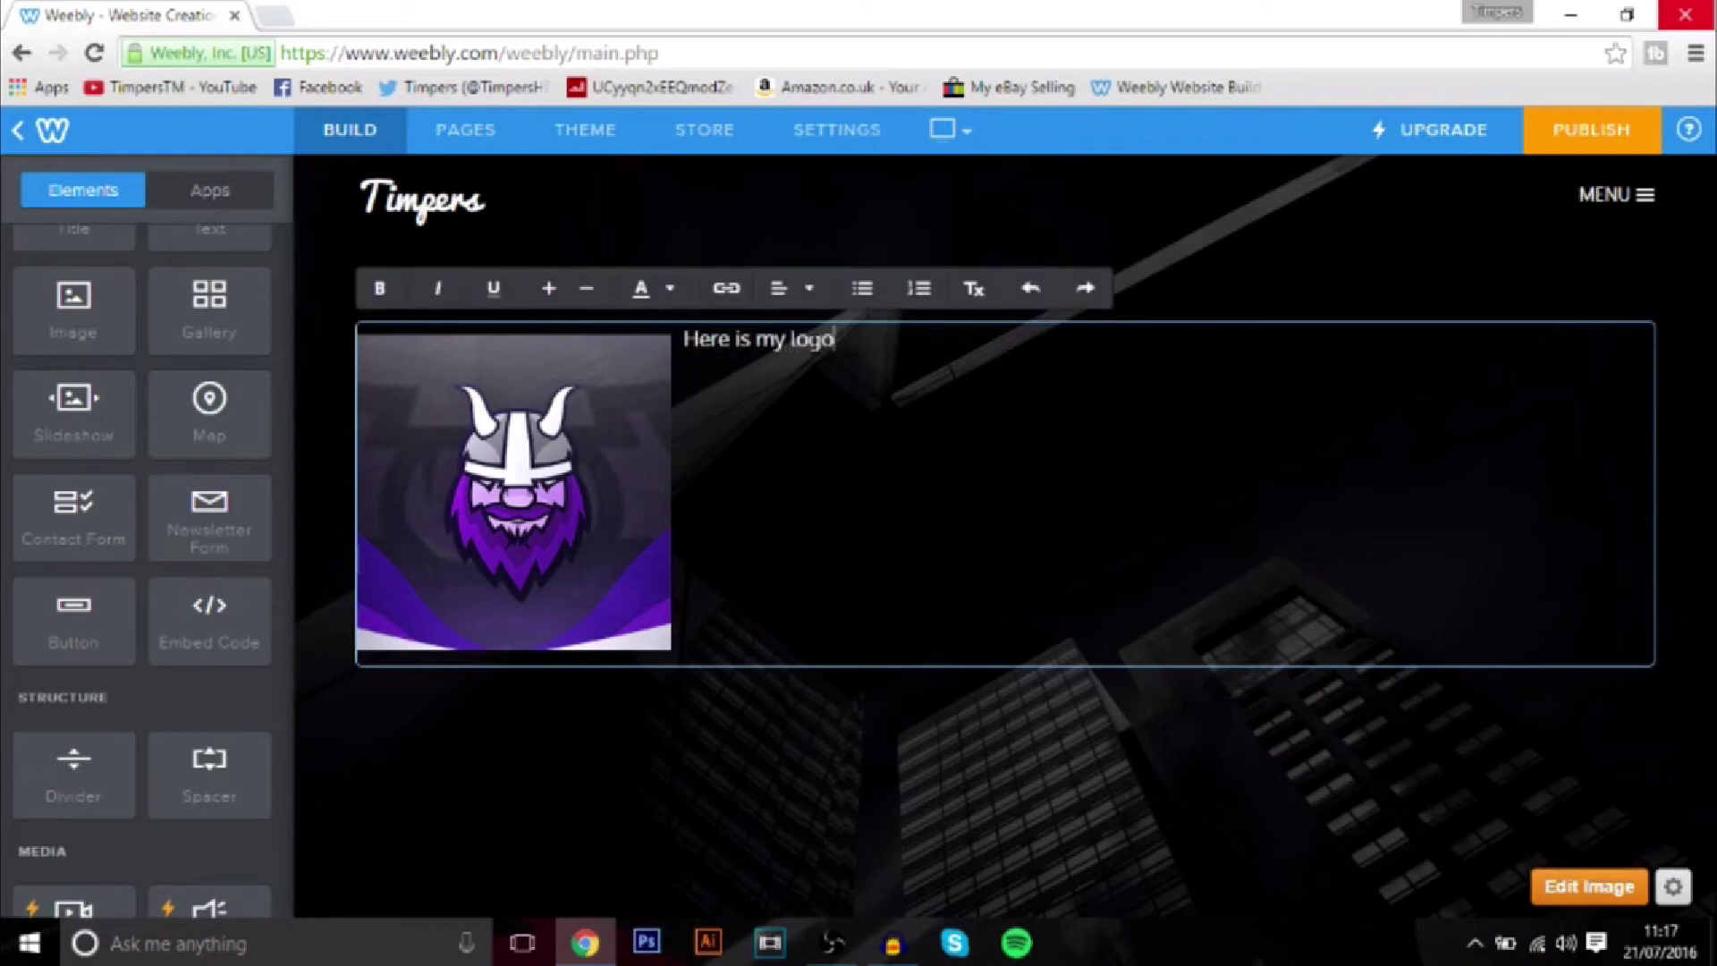
text(....)
drag(861, 340, 683, 339)
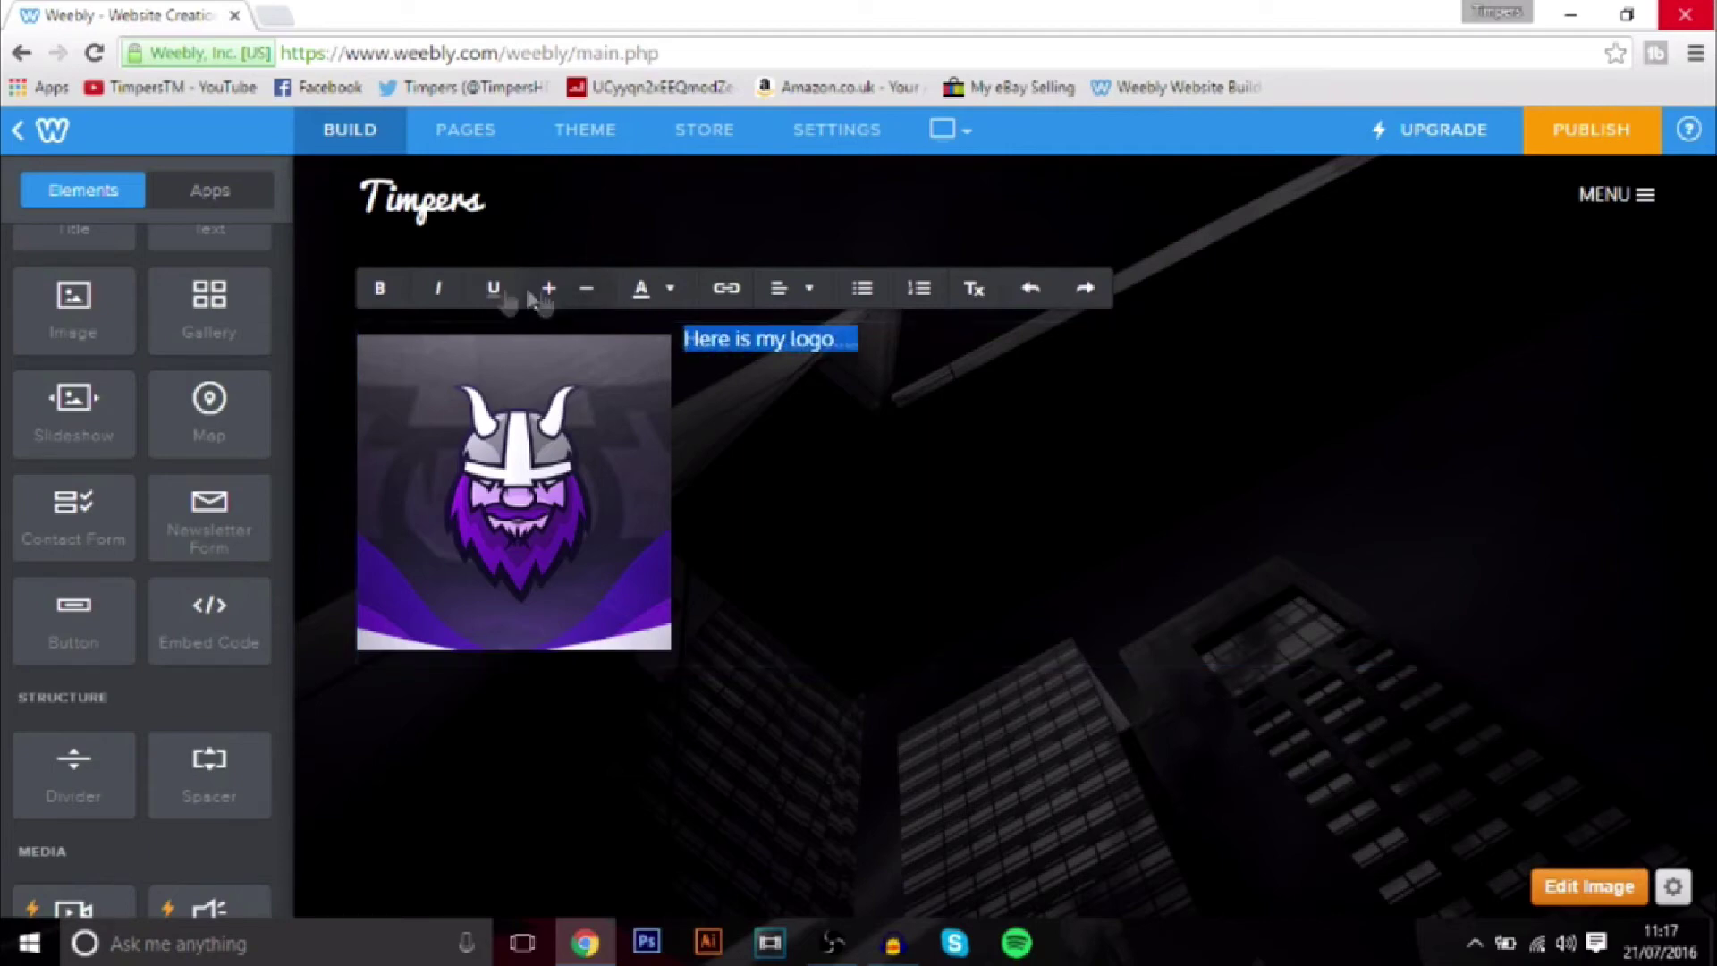
click(809, 288)
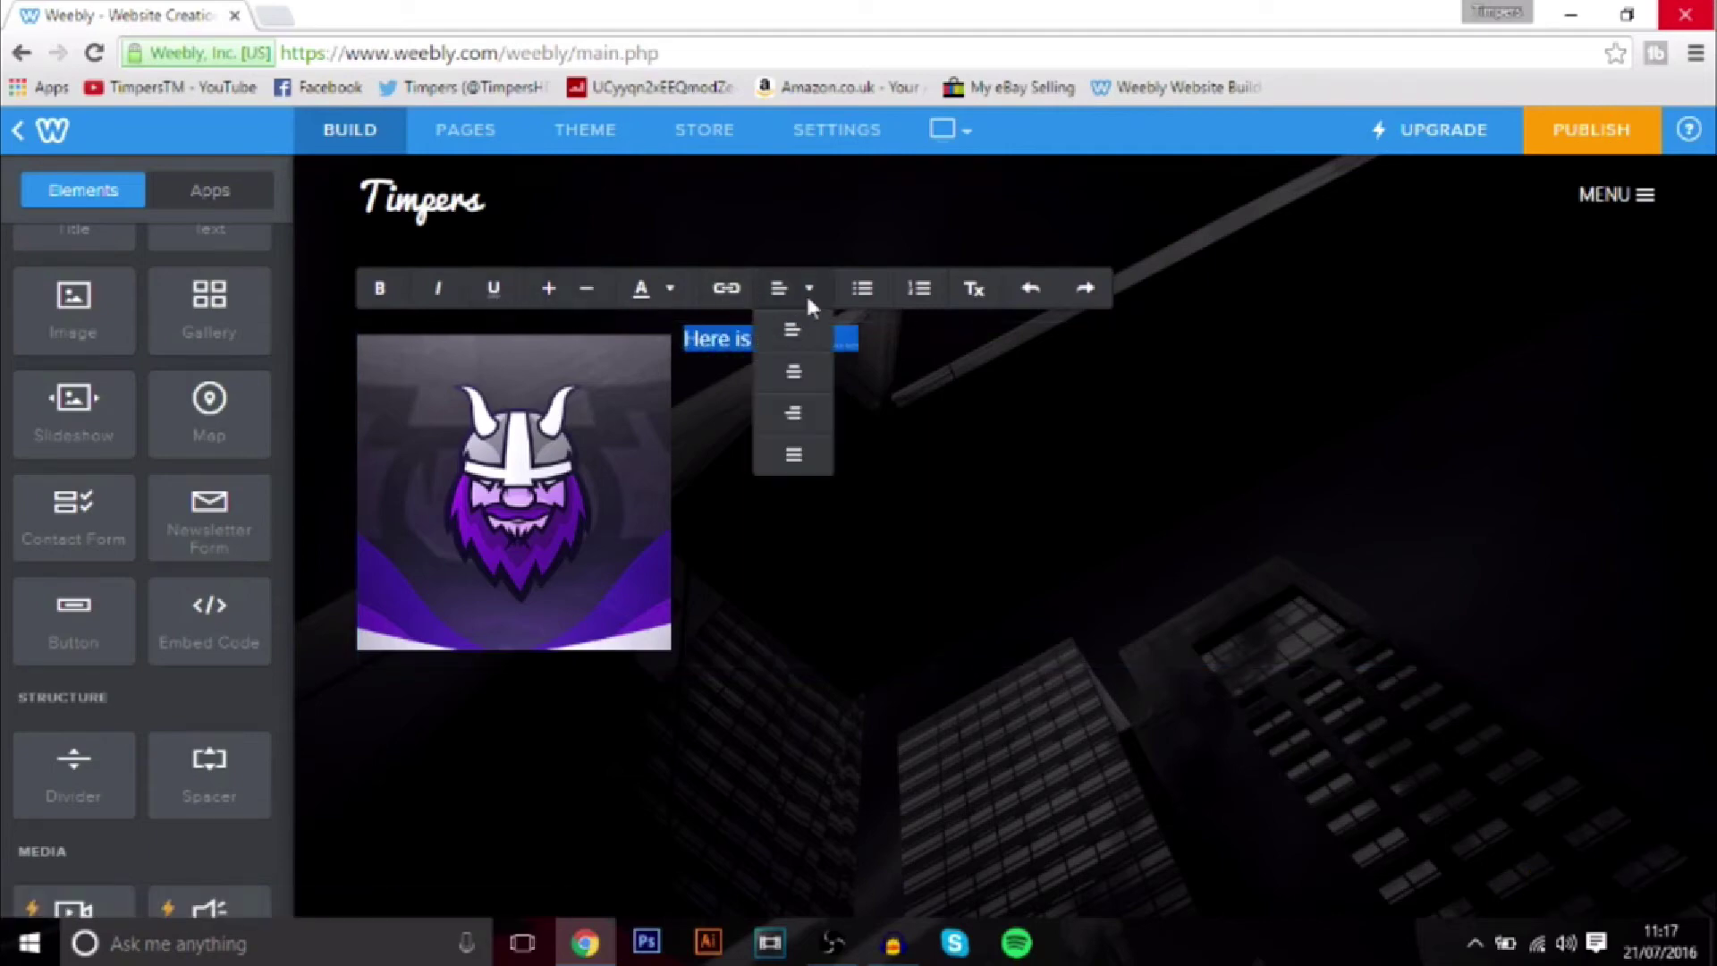
click(1309, 231)
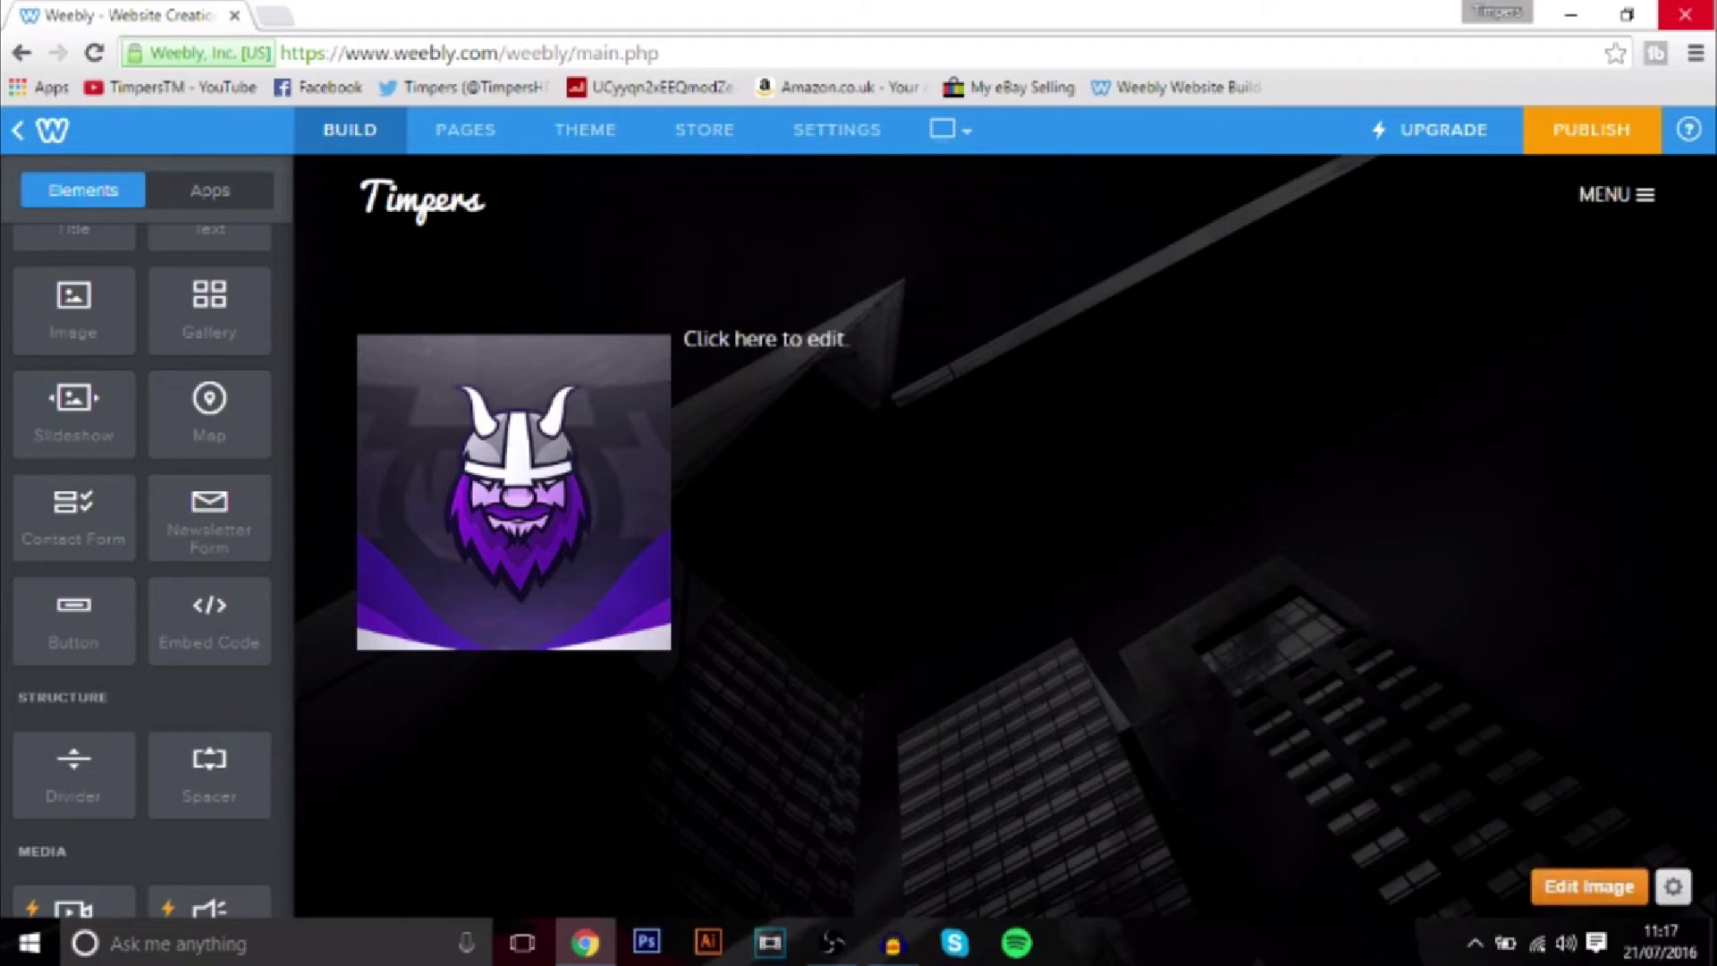
scroll(108, 570, down, 4)
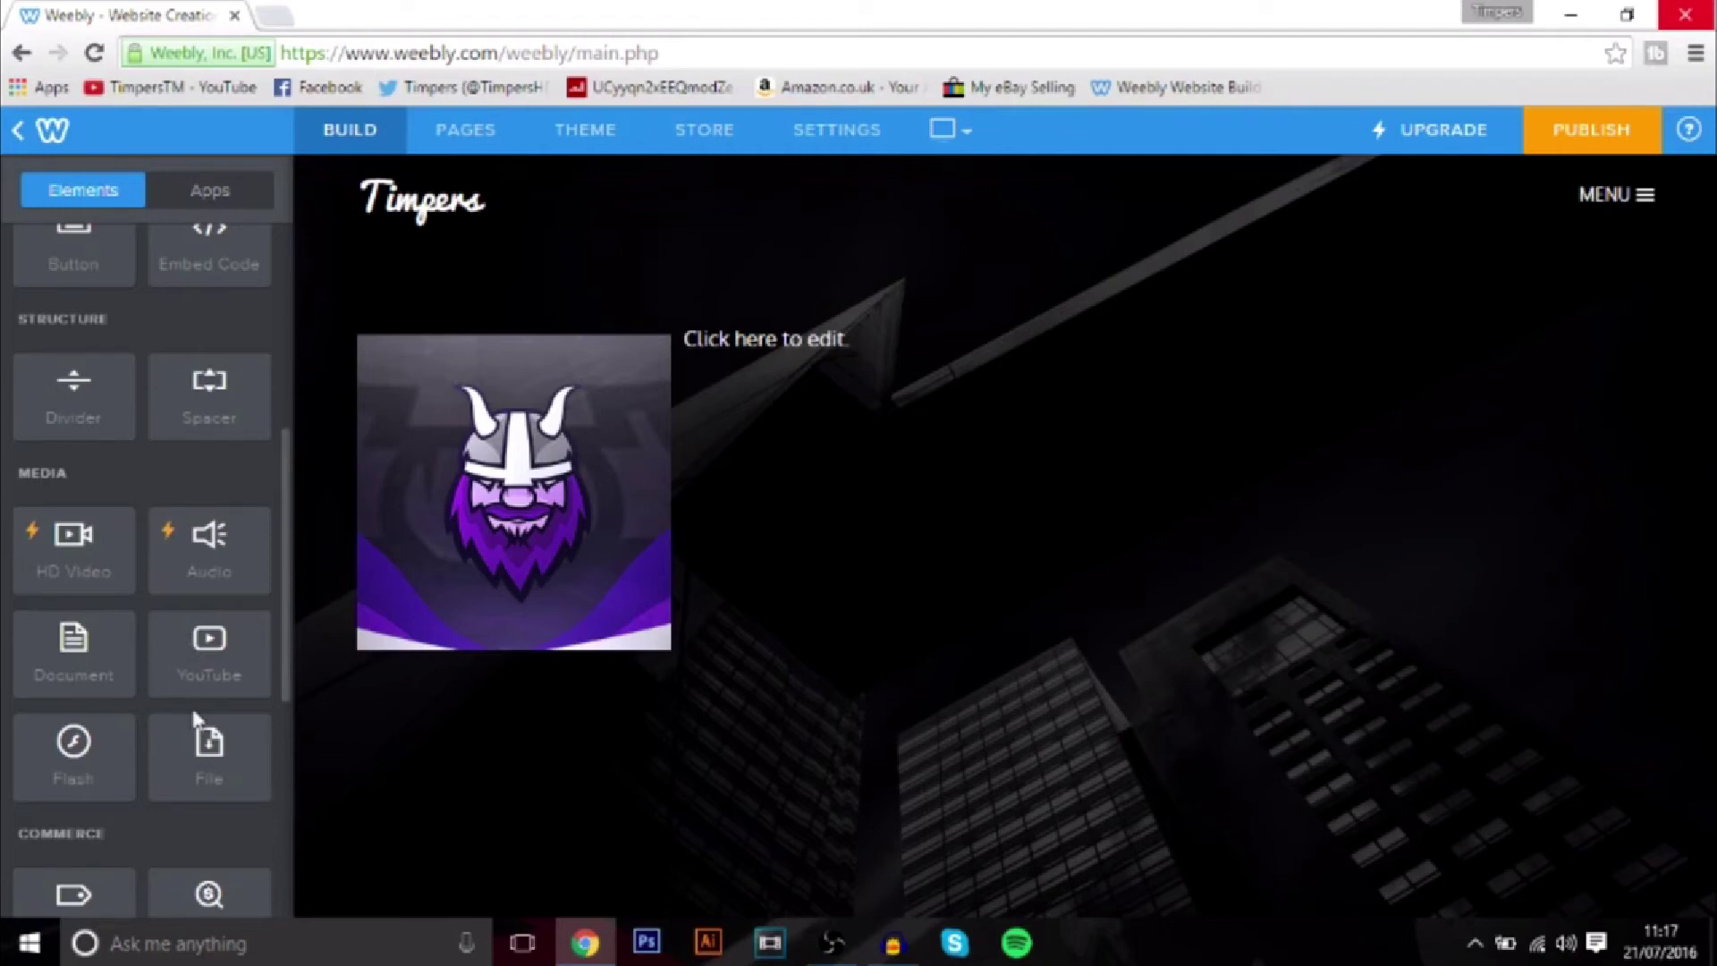
scroll(270, 644, down, 1)
scroll(269, 644, down, 4)
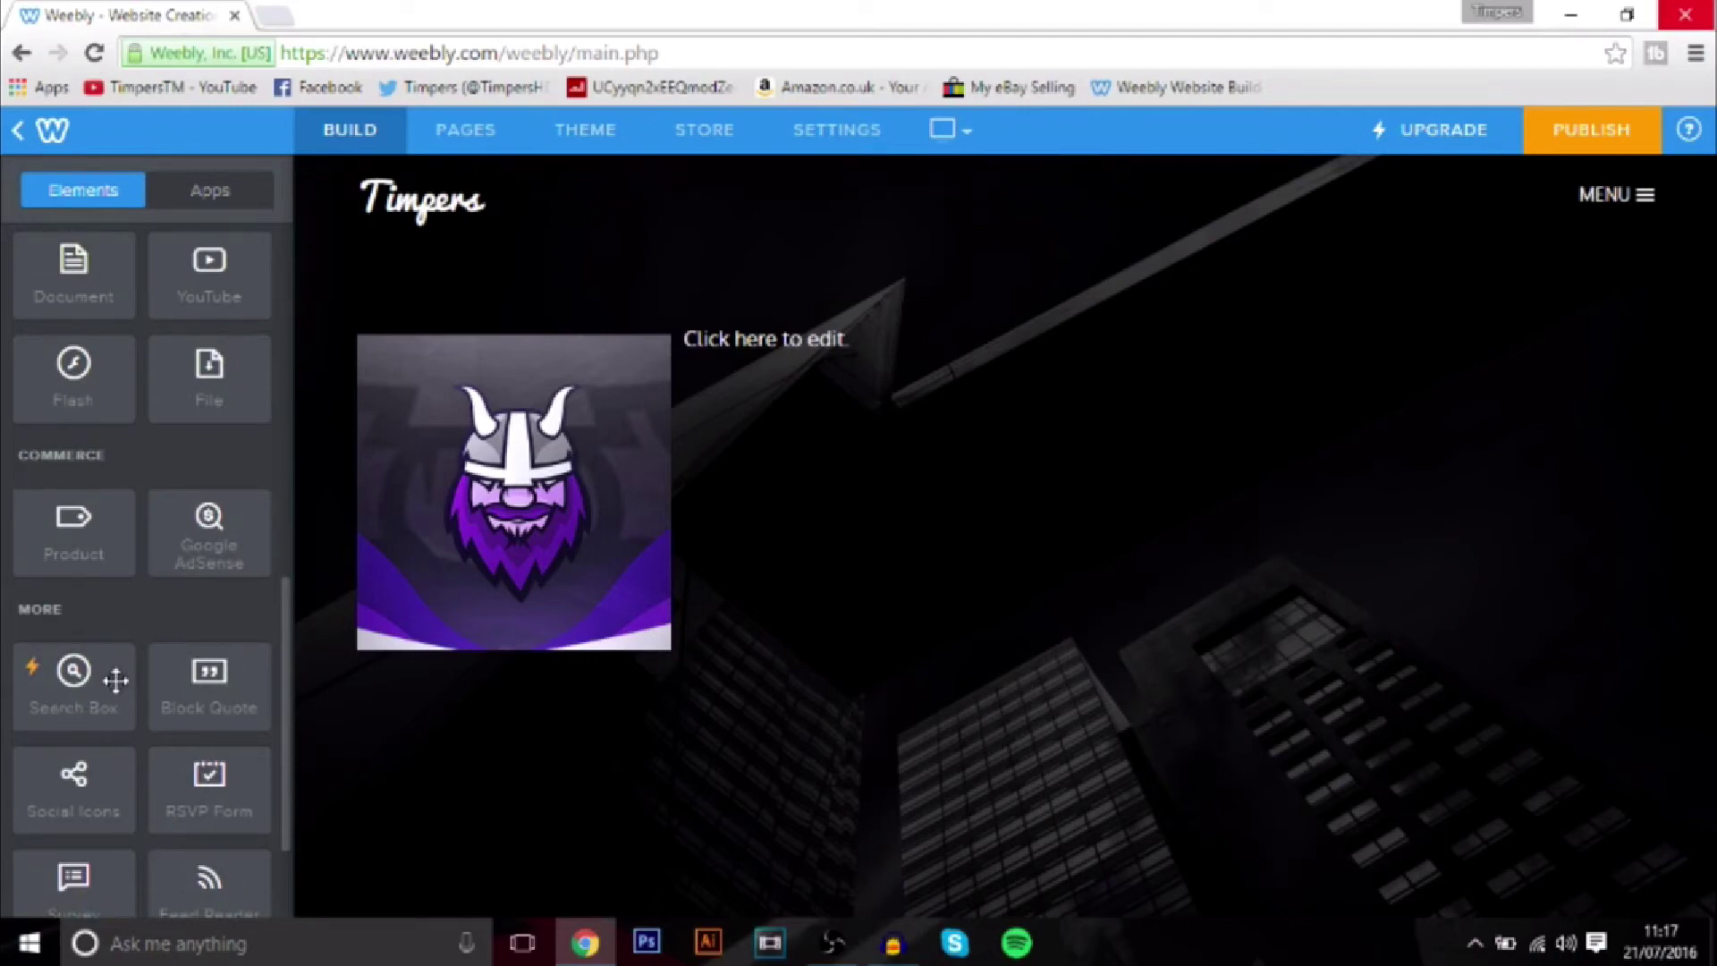
scroll(115, 681, down, 2)
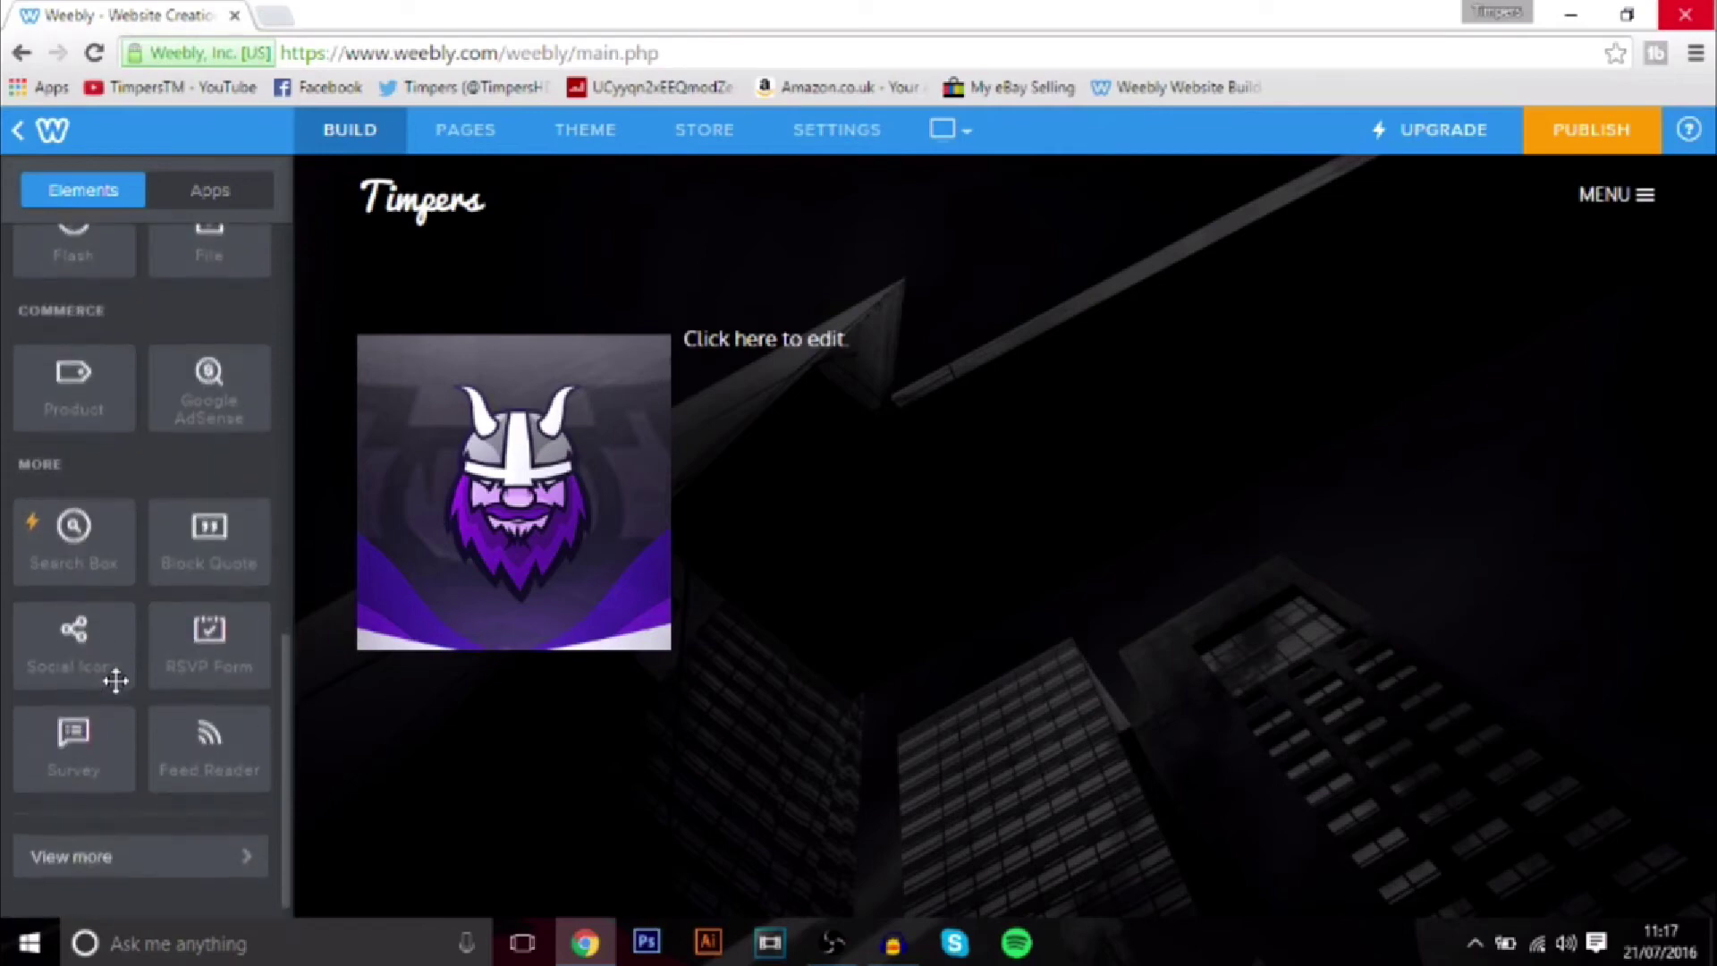
scroll(113, 679, up, 10)
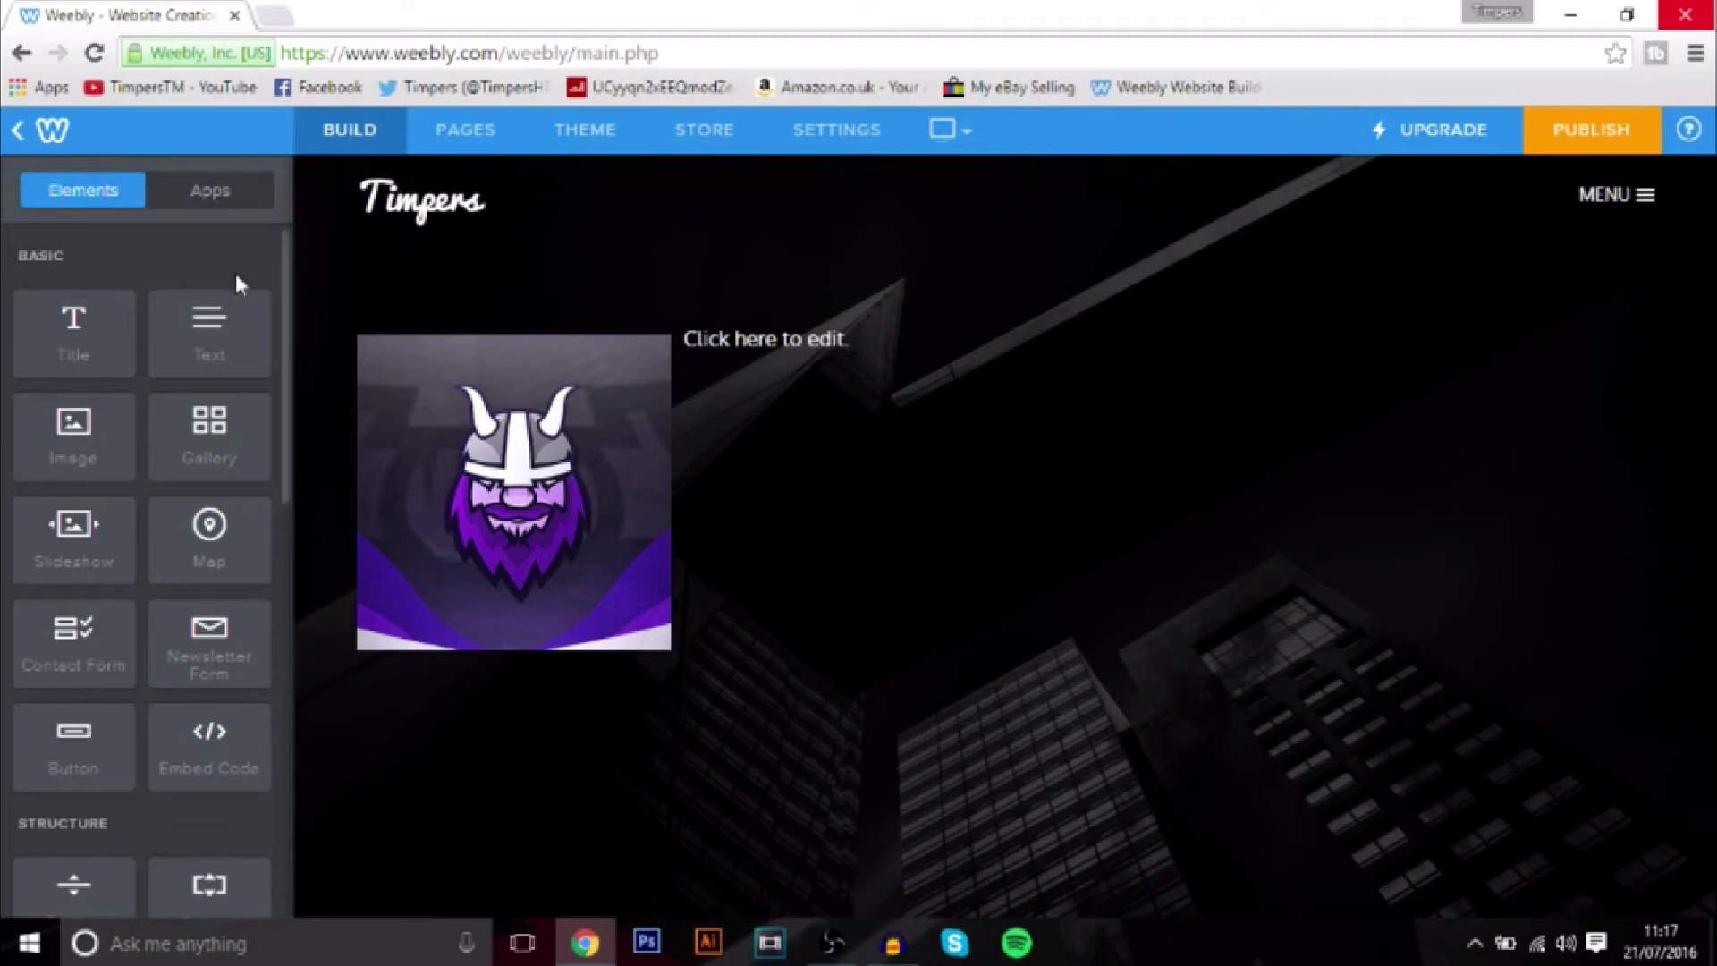
scroll(268, 304, down, 3)
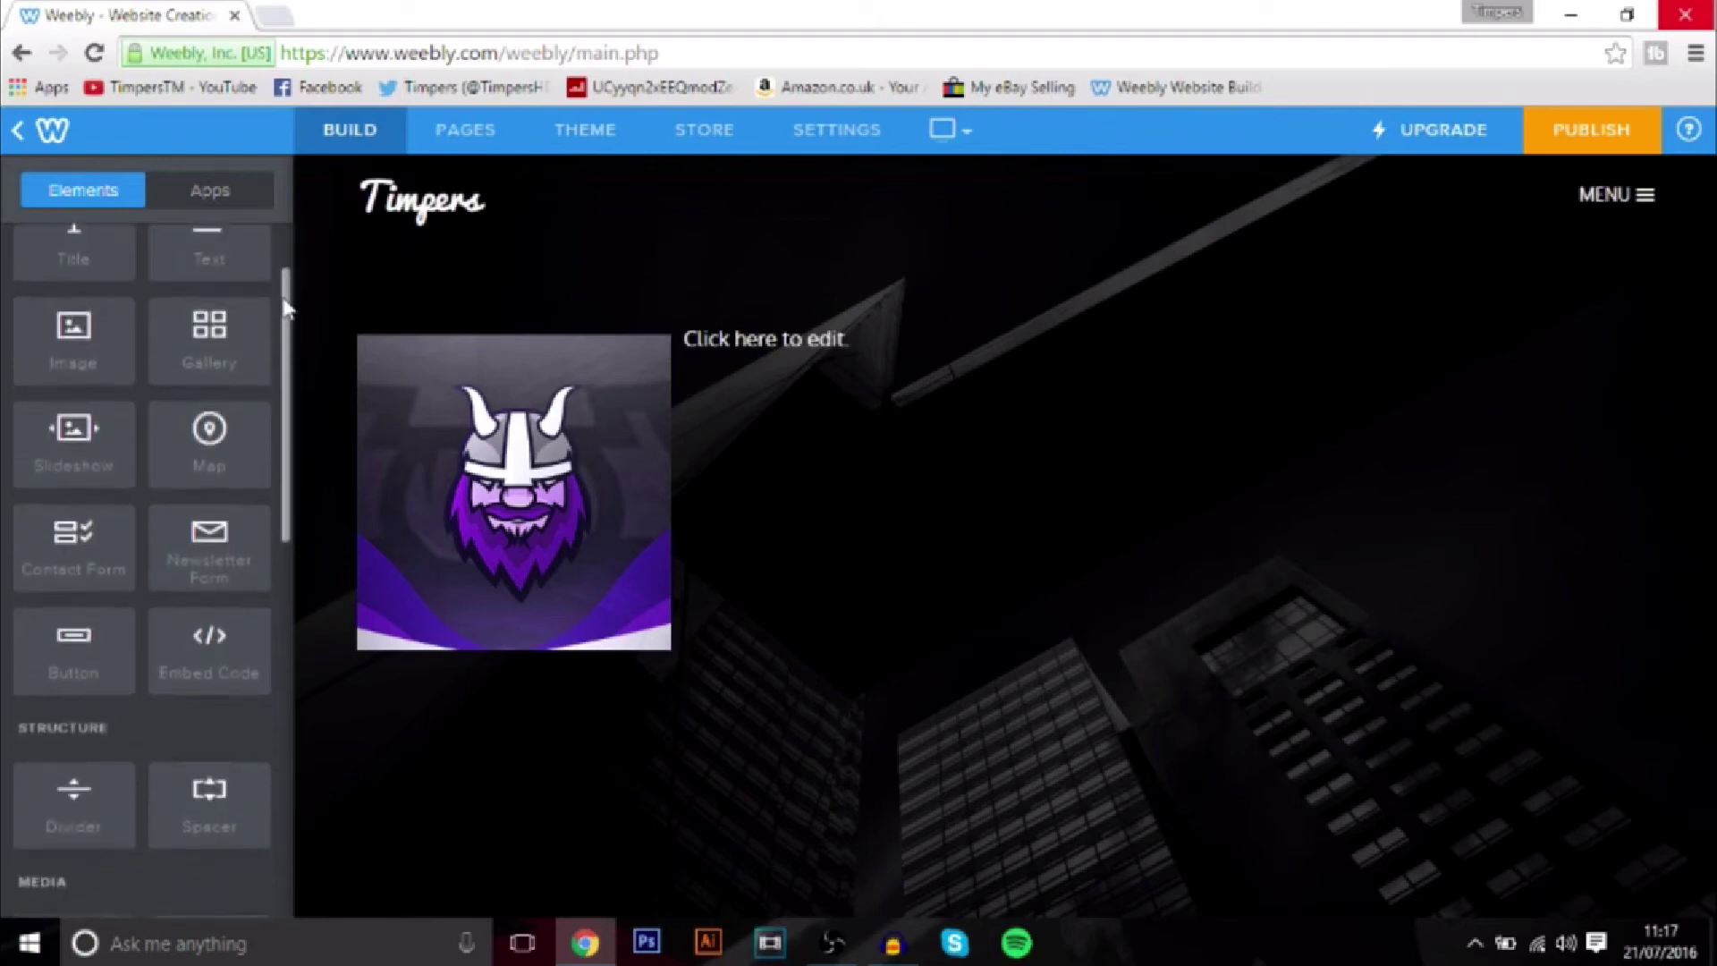
drag(280, 336, 247, 219)
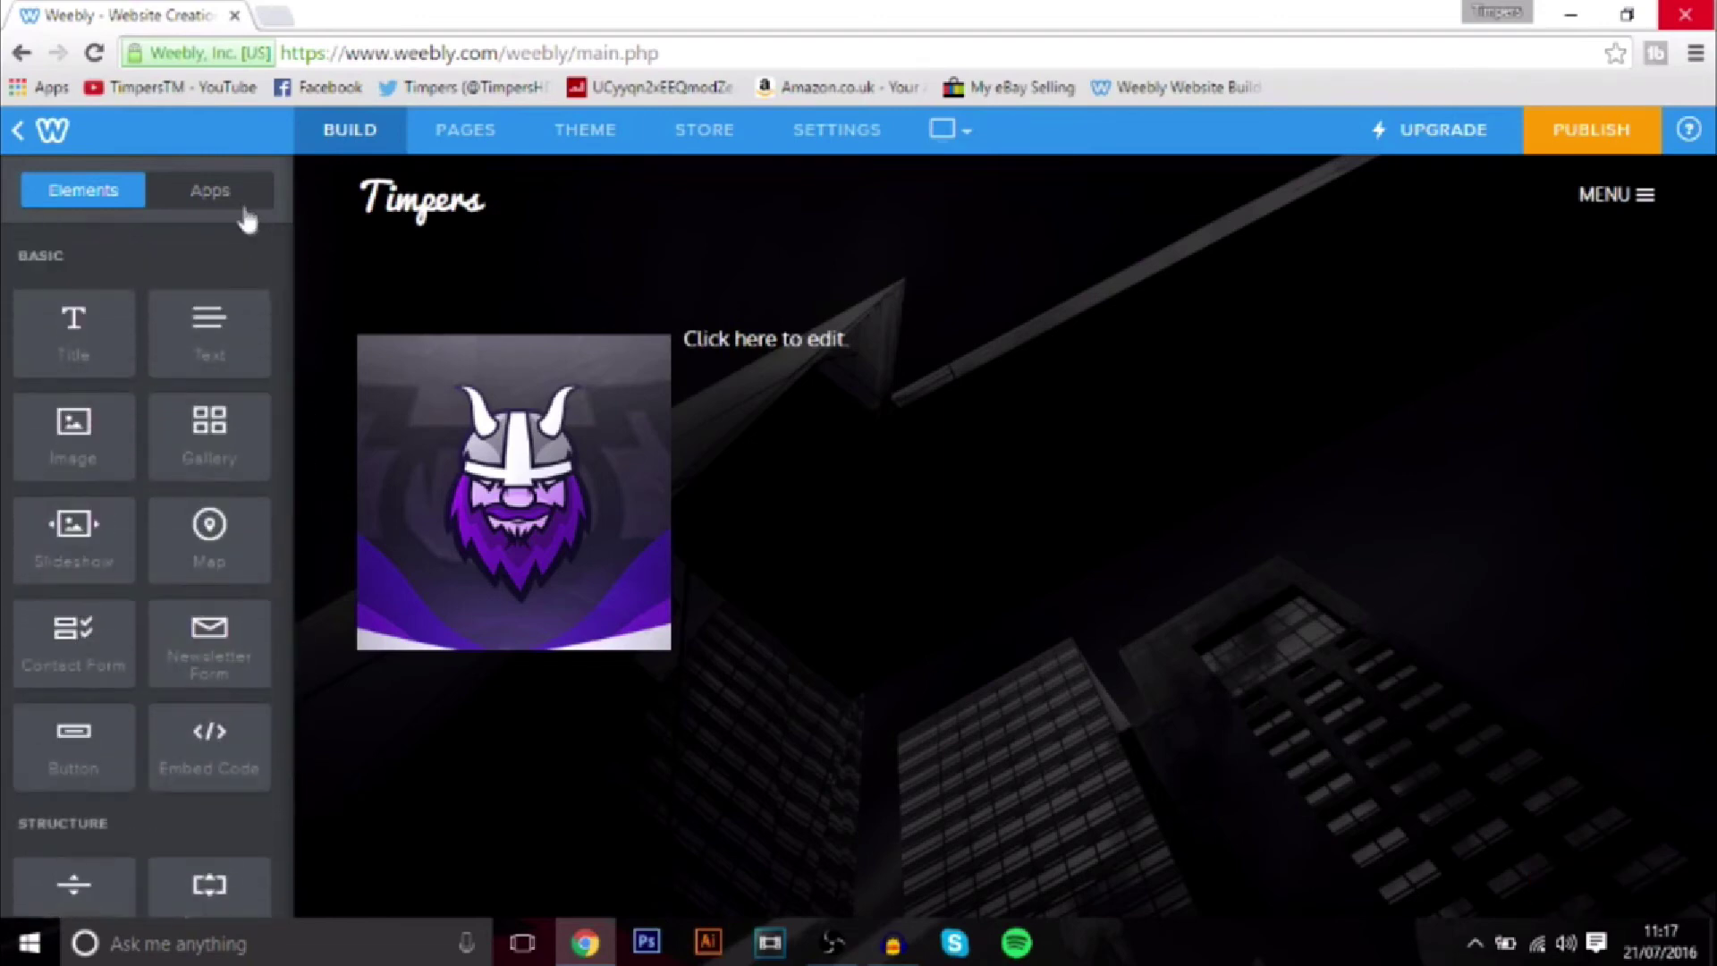
click(193, 206)
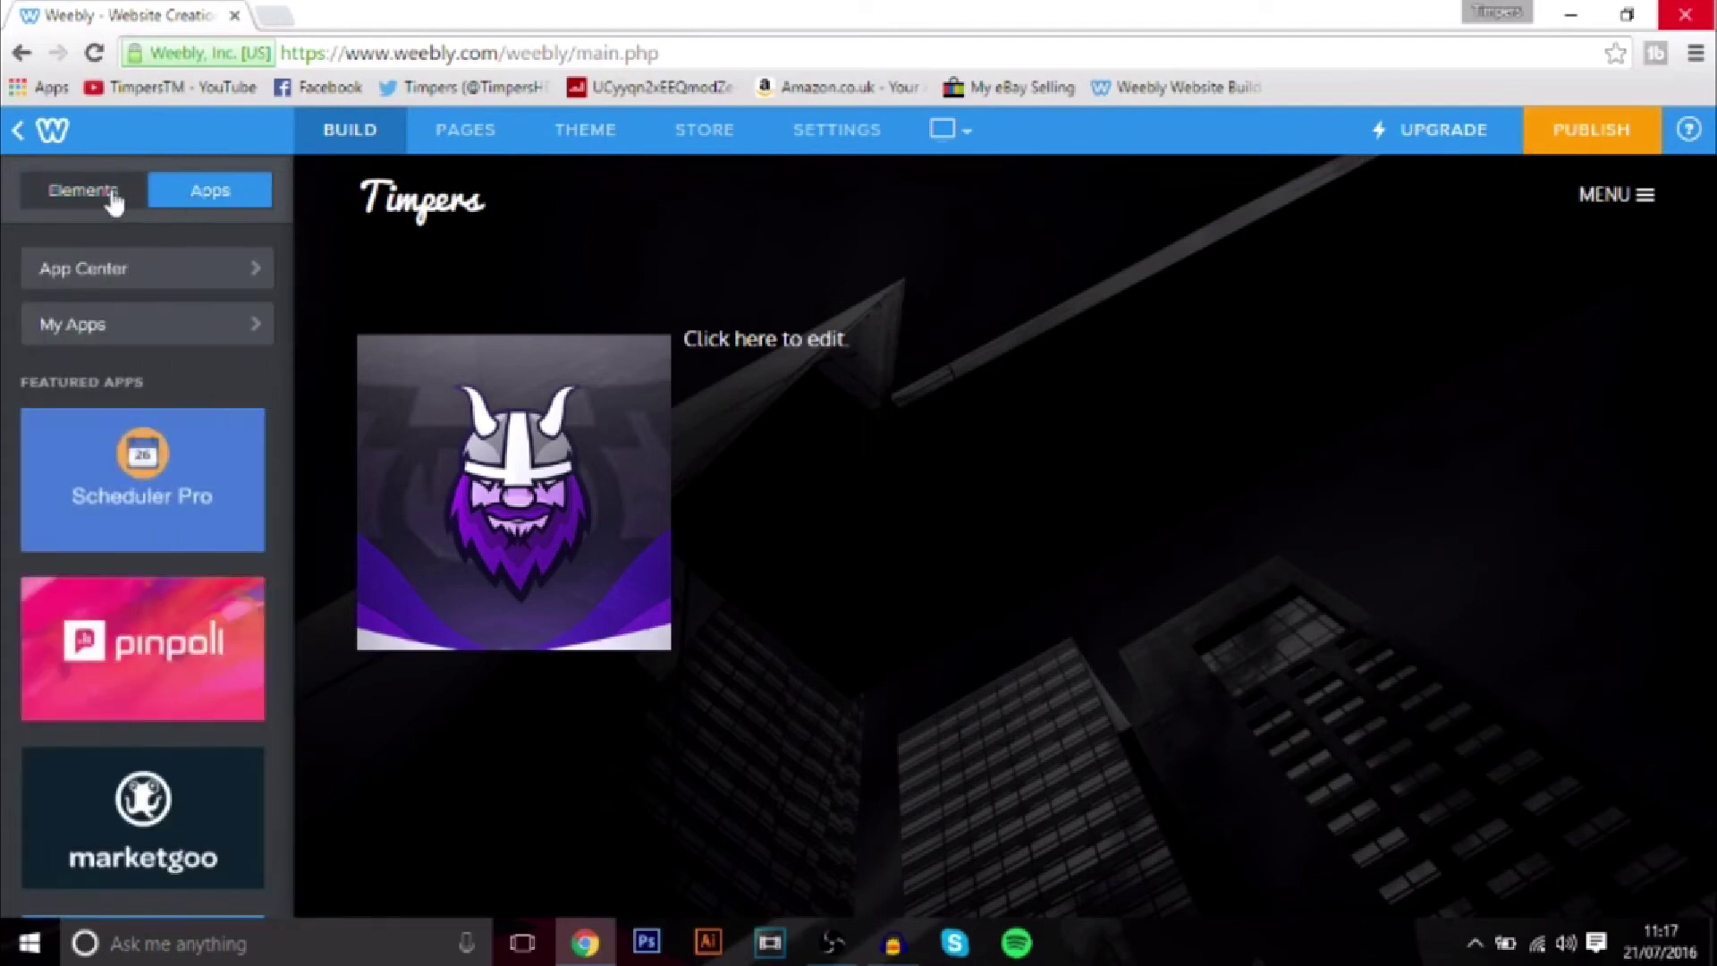
click(114, 199)
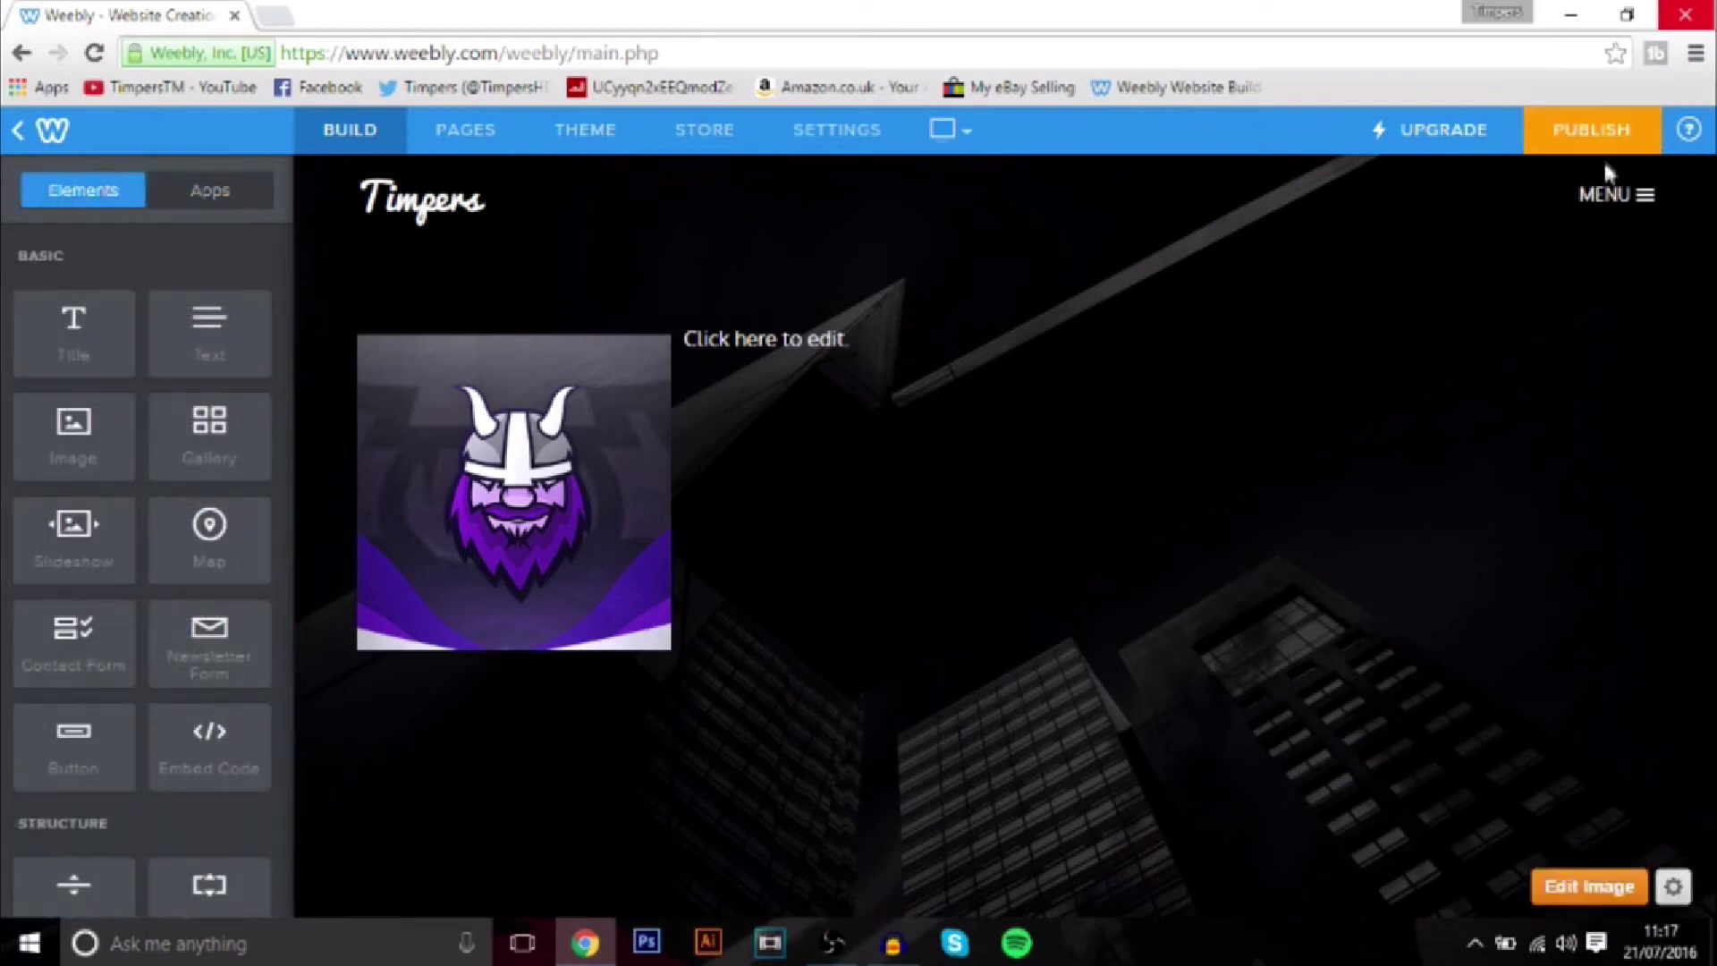
Step: Review the Home page's header type and visibility in Pages, keeping the Splash header
click(1642, 198)
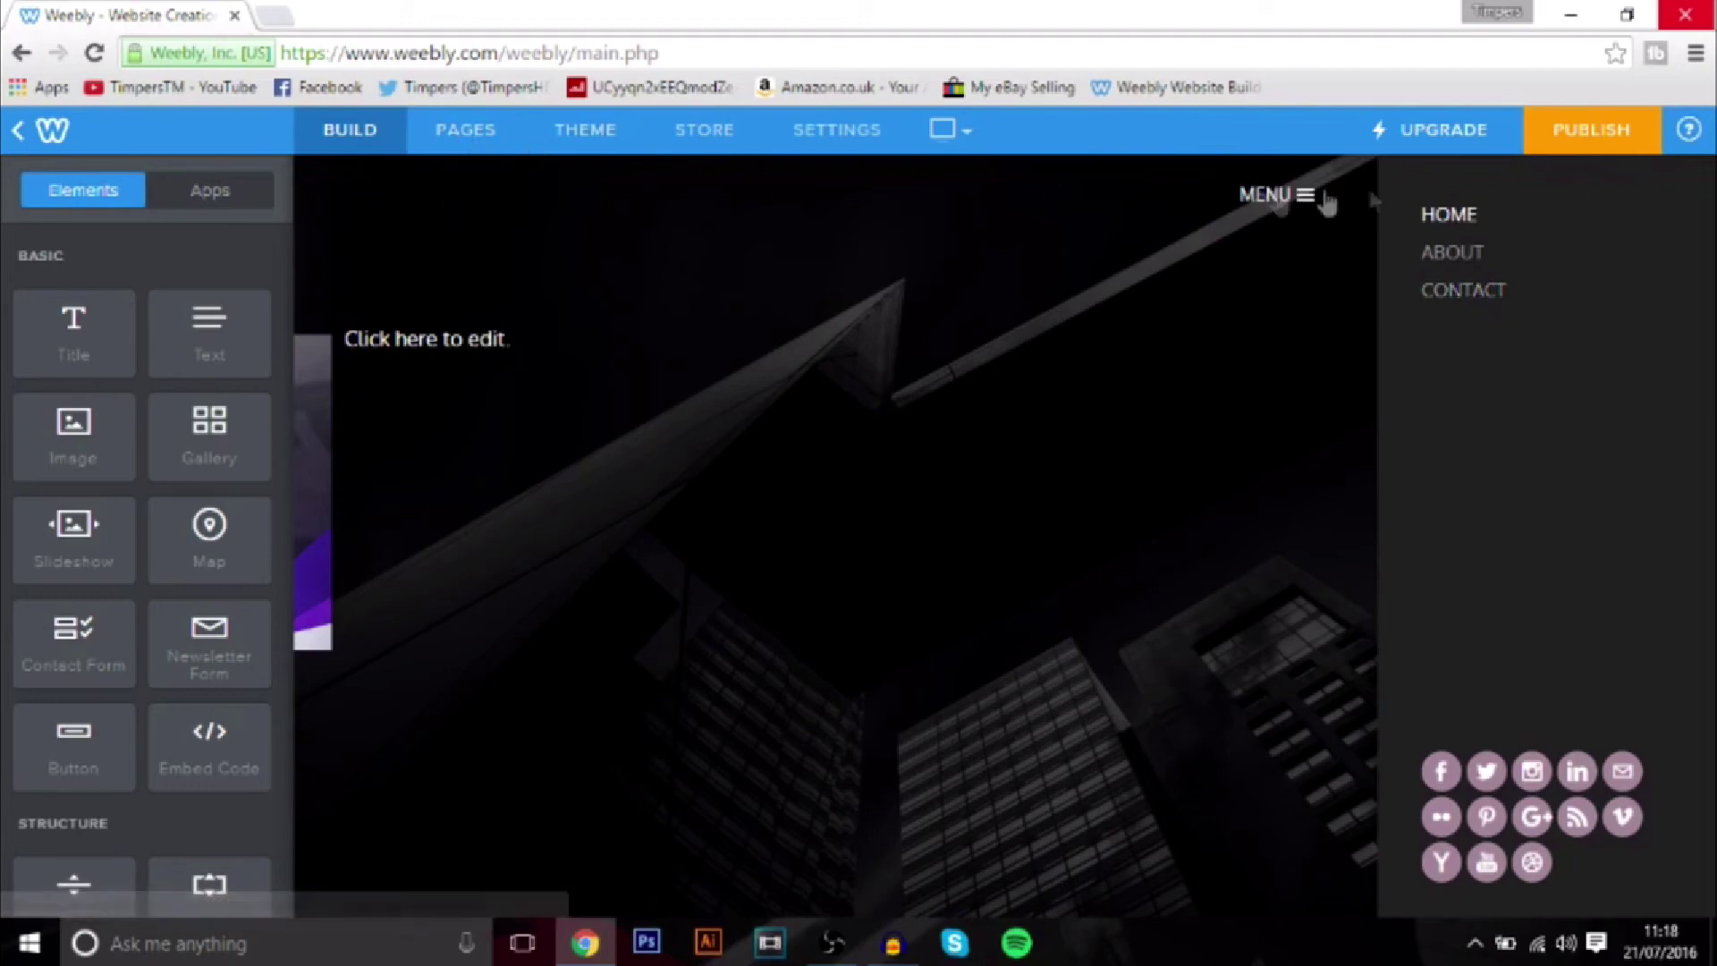
click(465, 134)
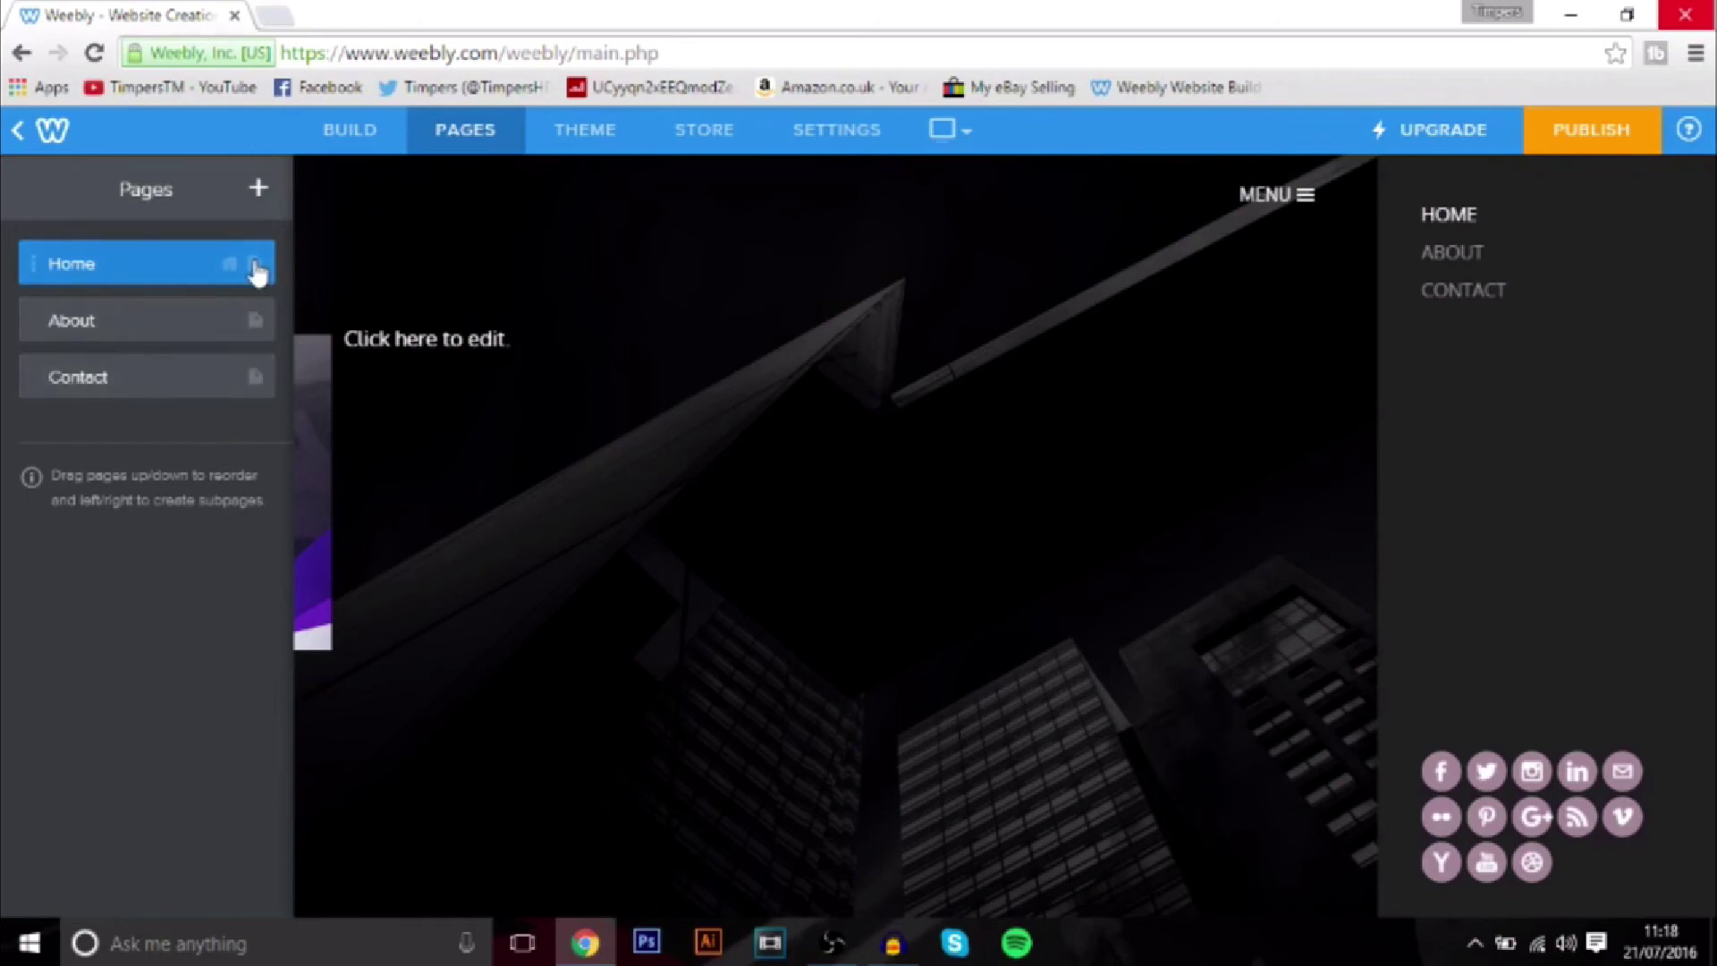
click(159, 267)
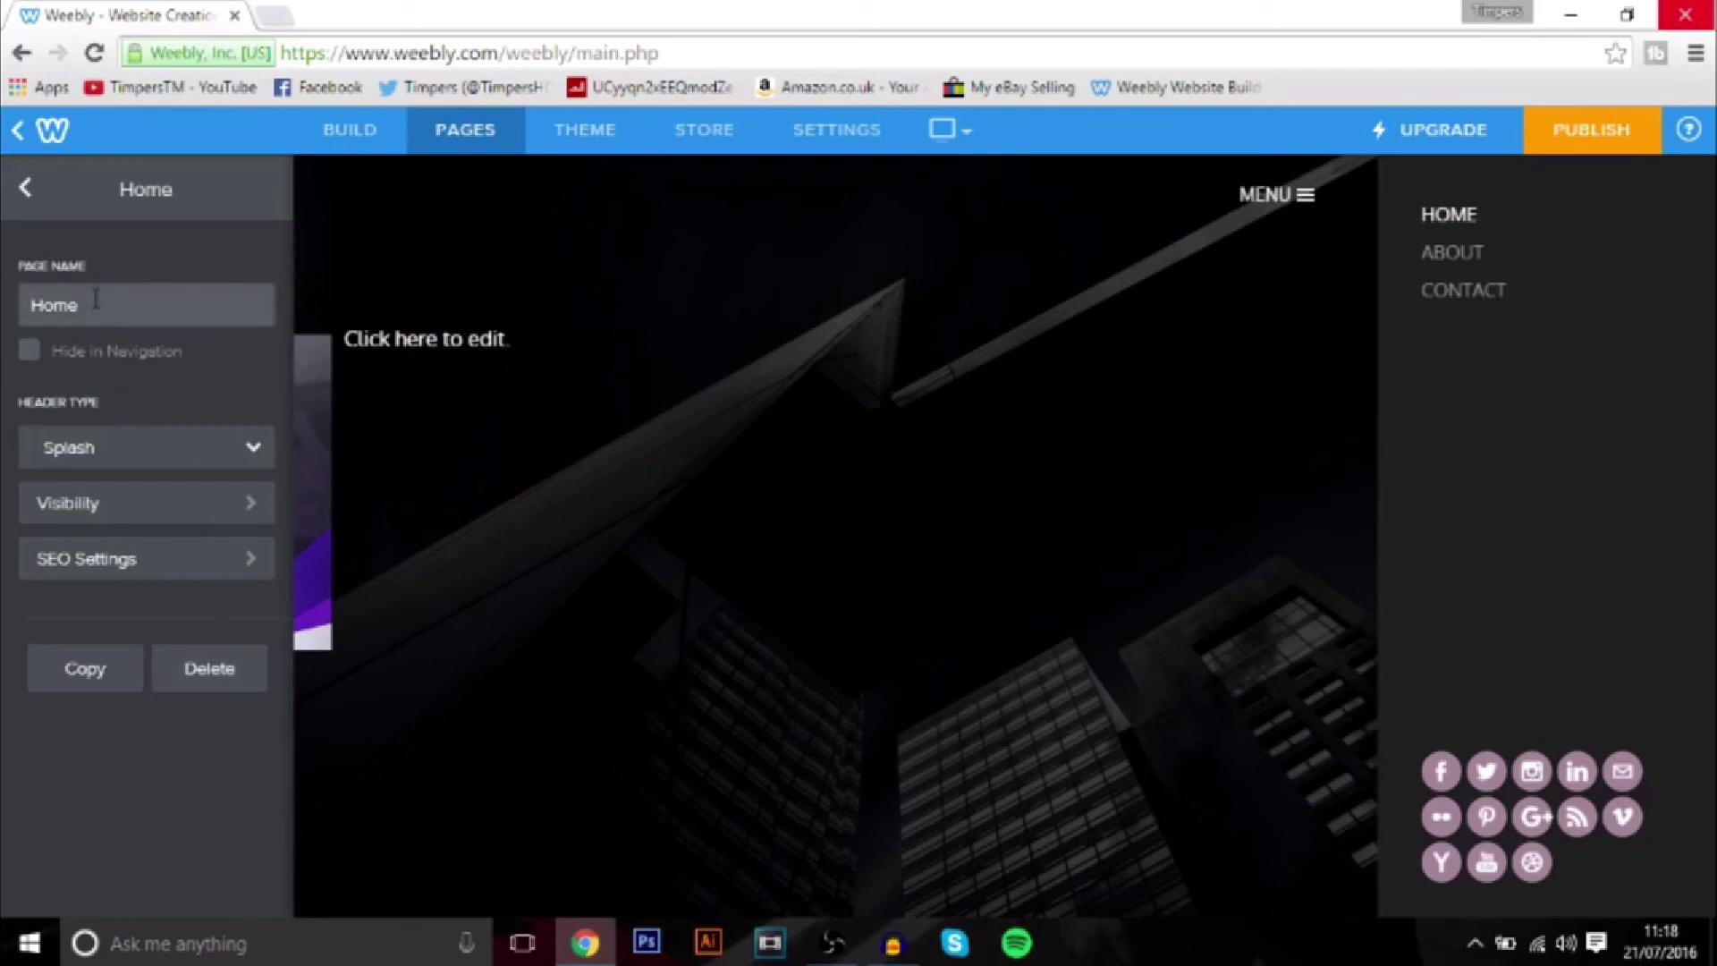
click(254, 449)
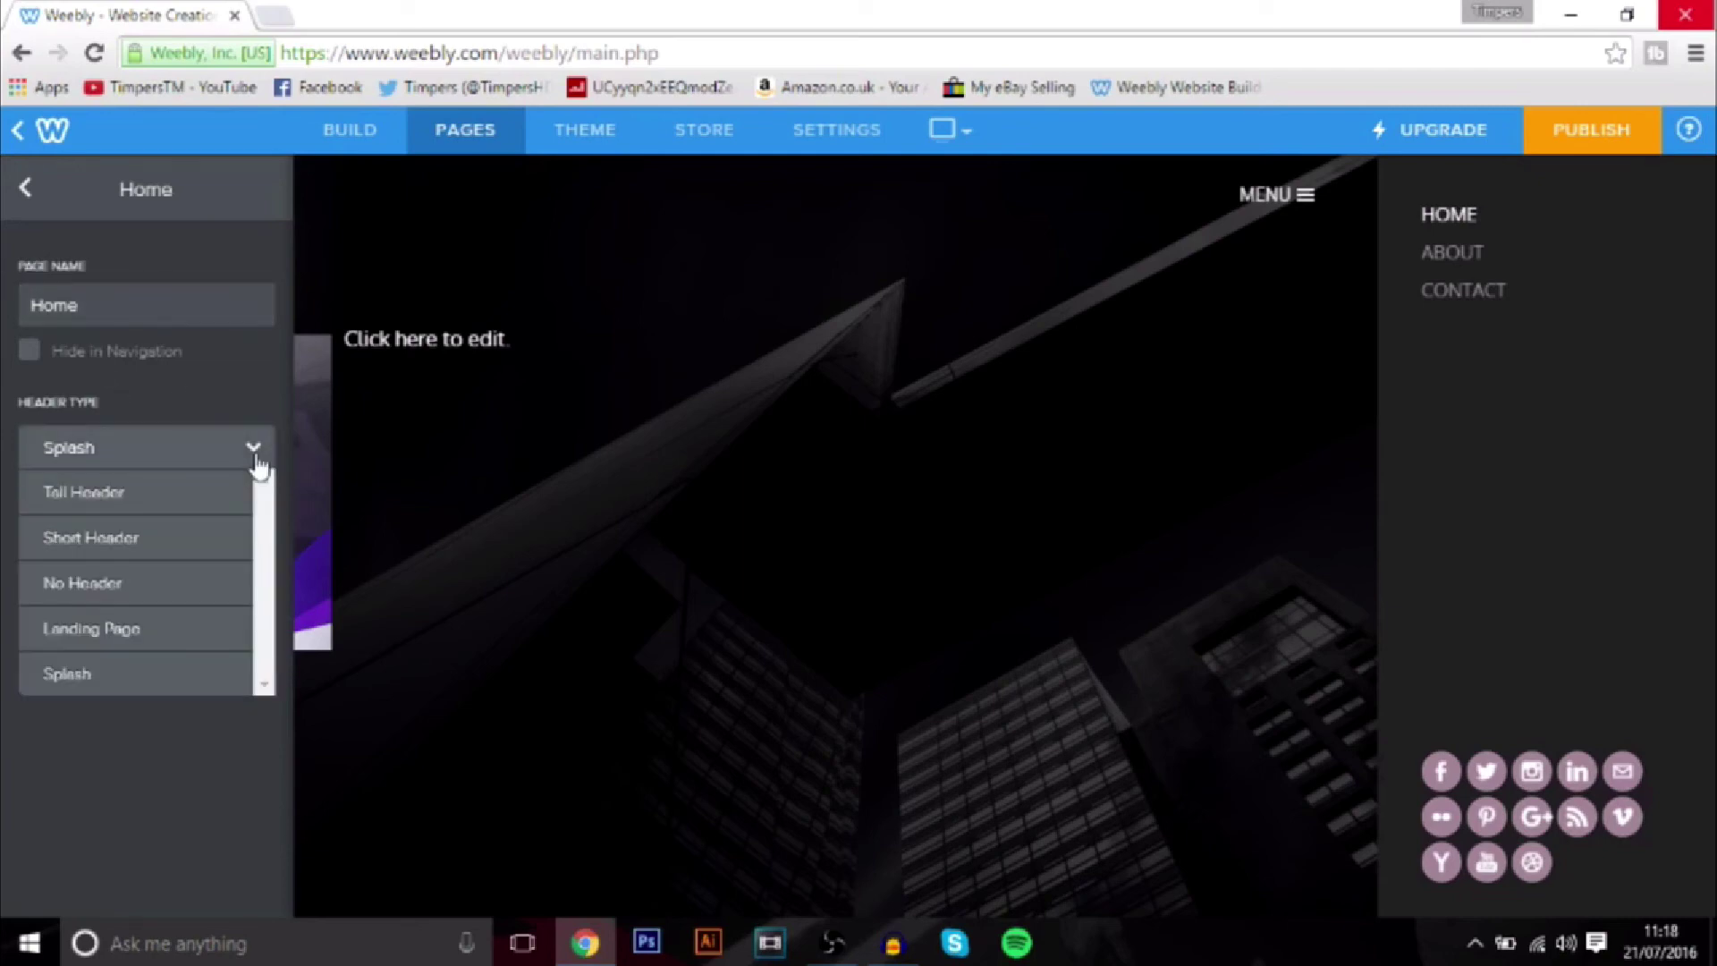
click(256, 456)
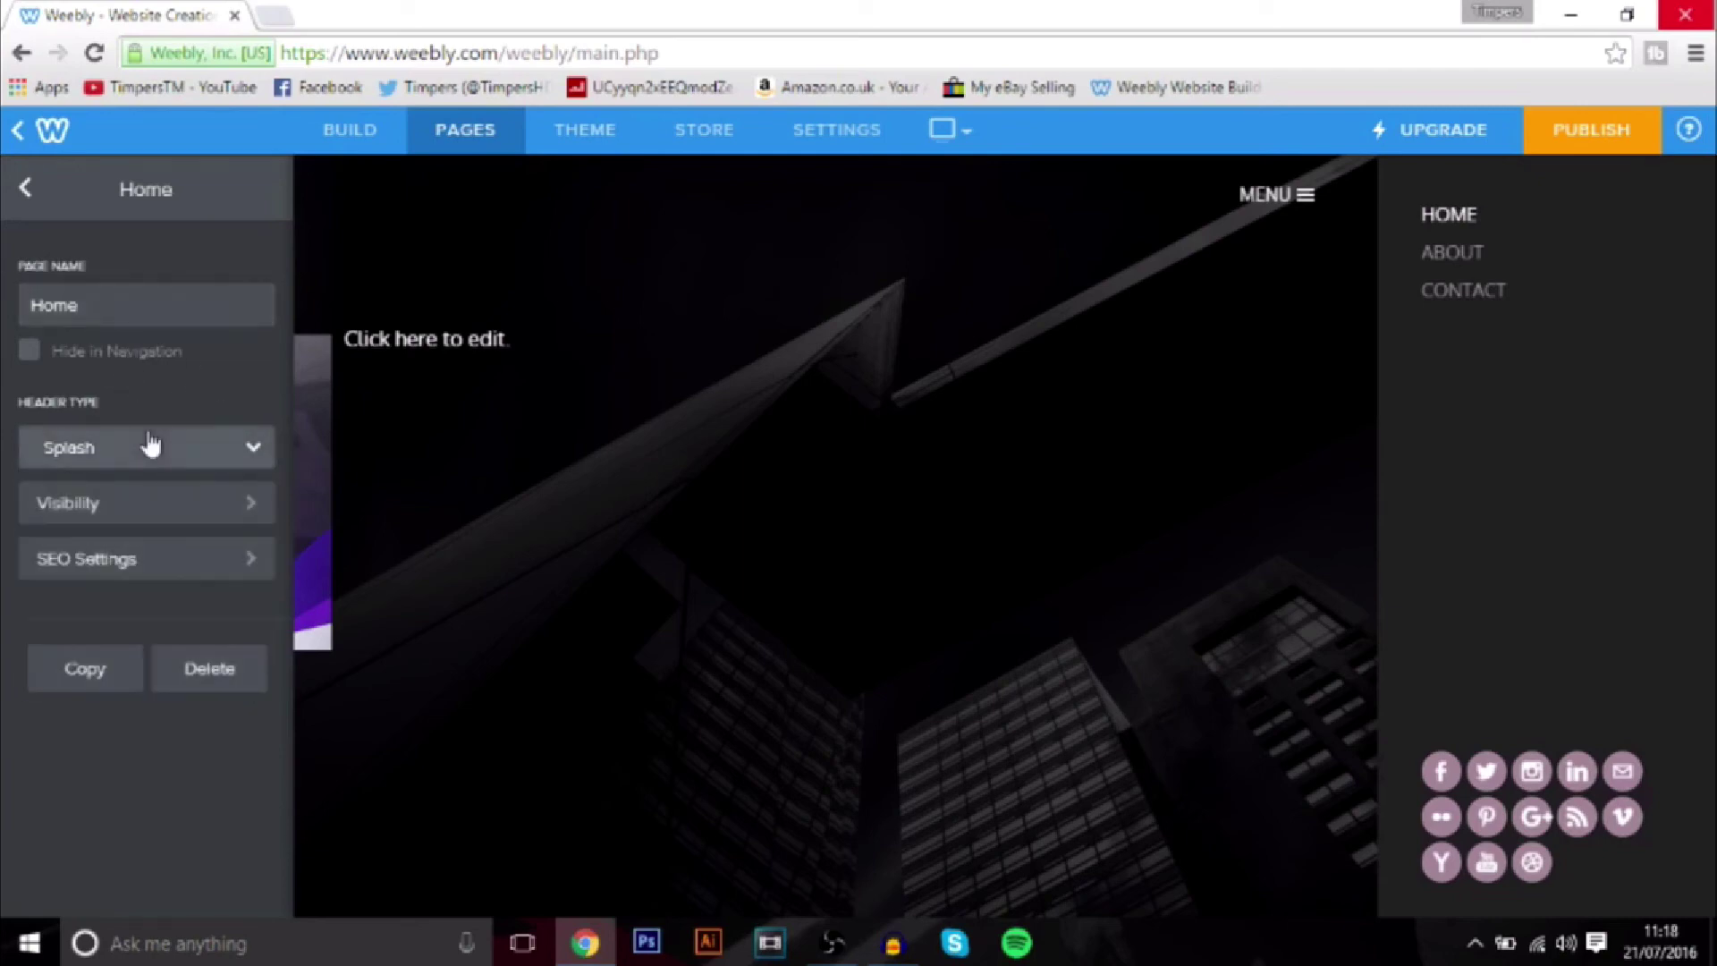
click(238, 507)
click(34, 190)
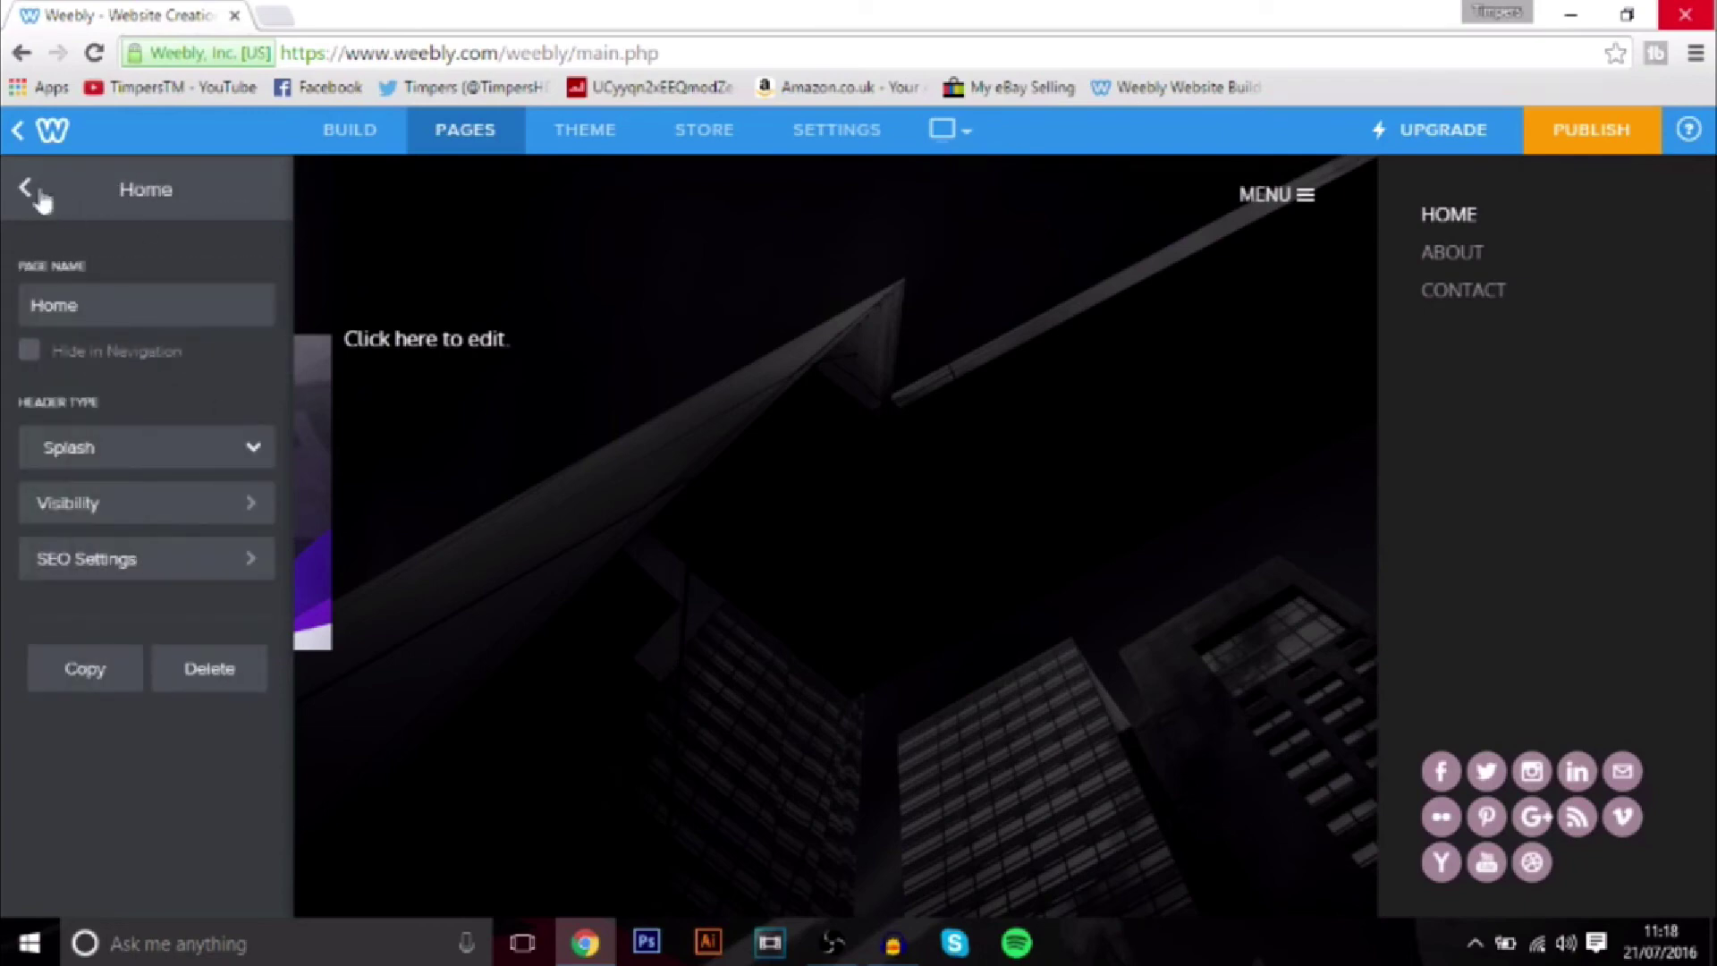
click(32, 187)
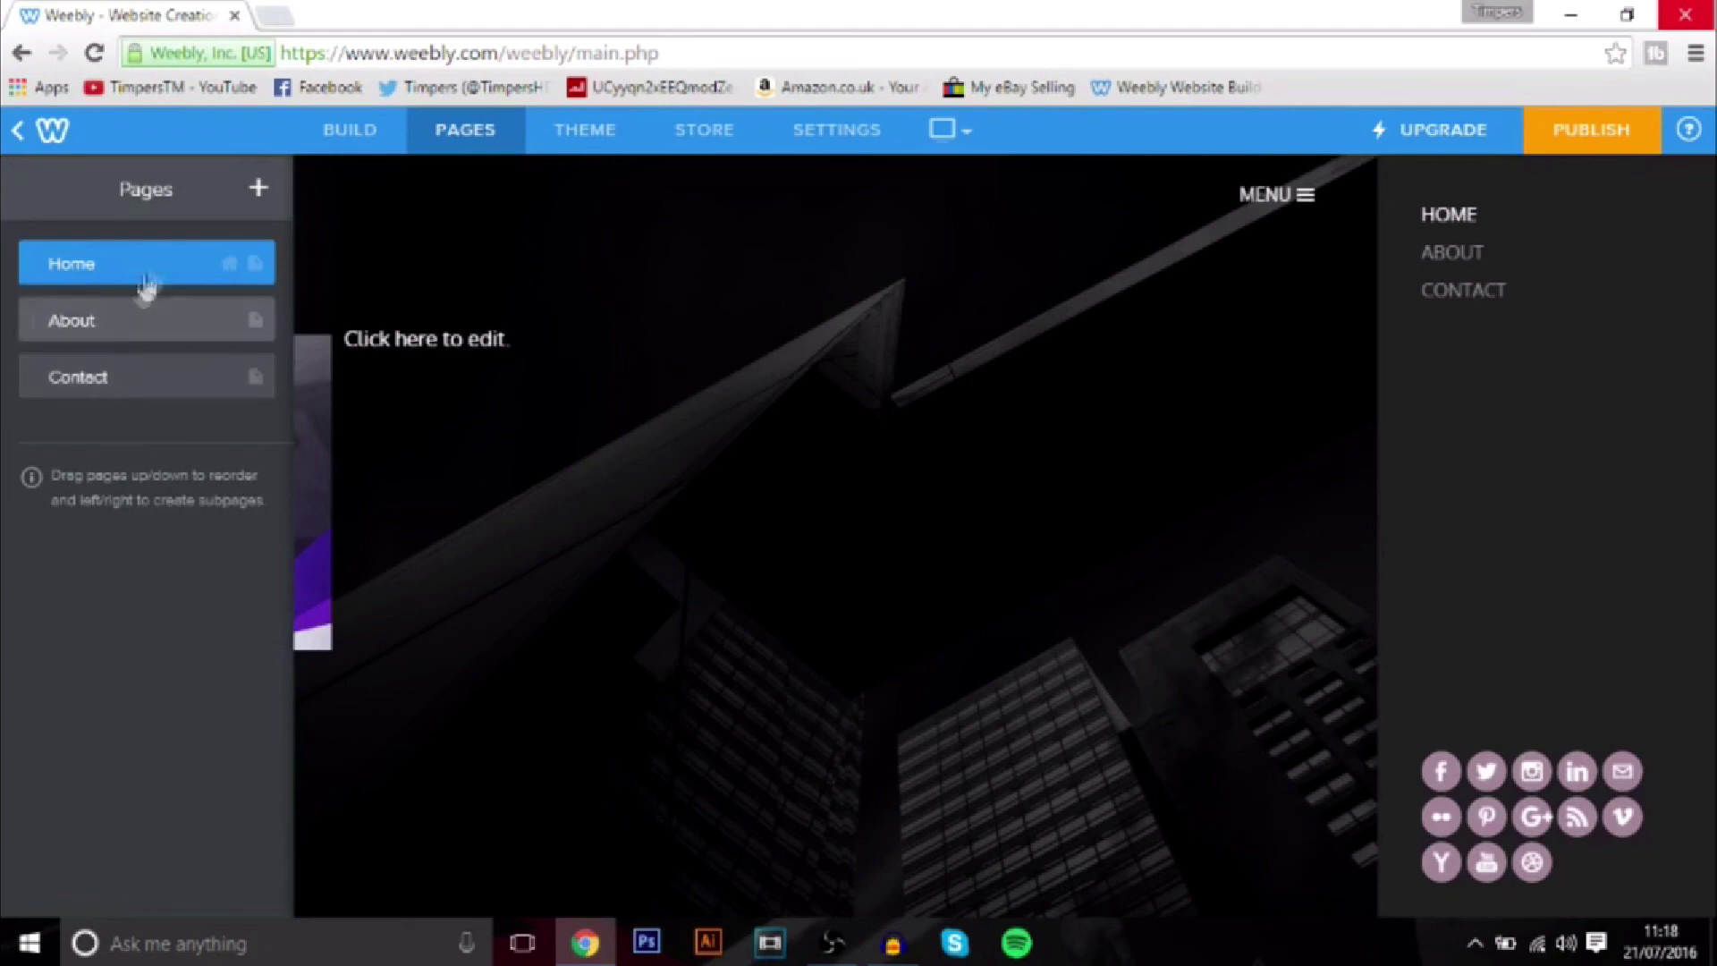
Step: Add a new standard page named 'Store'
click(258, 199)
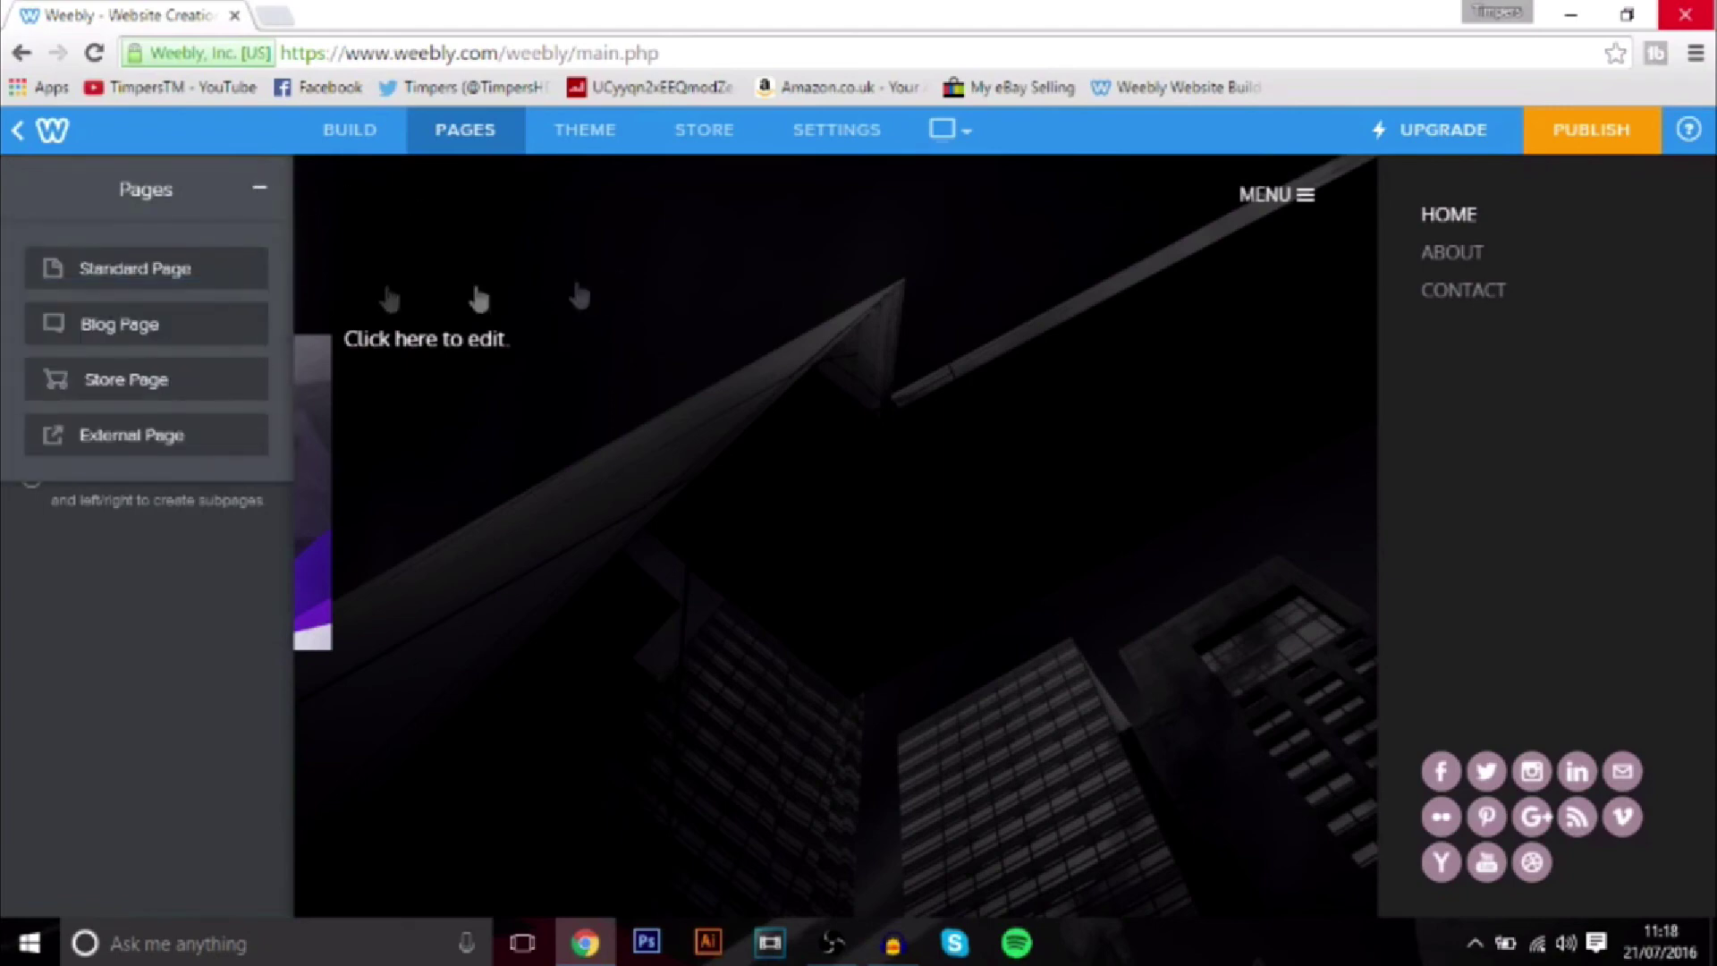
click(183, 284)
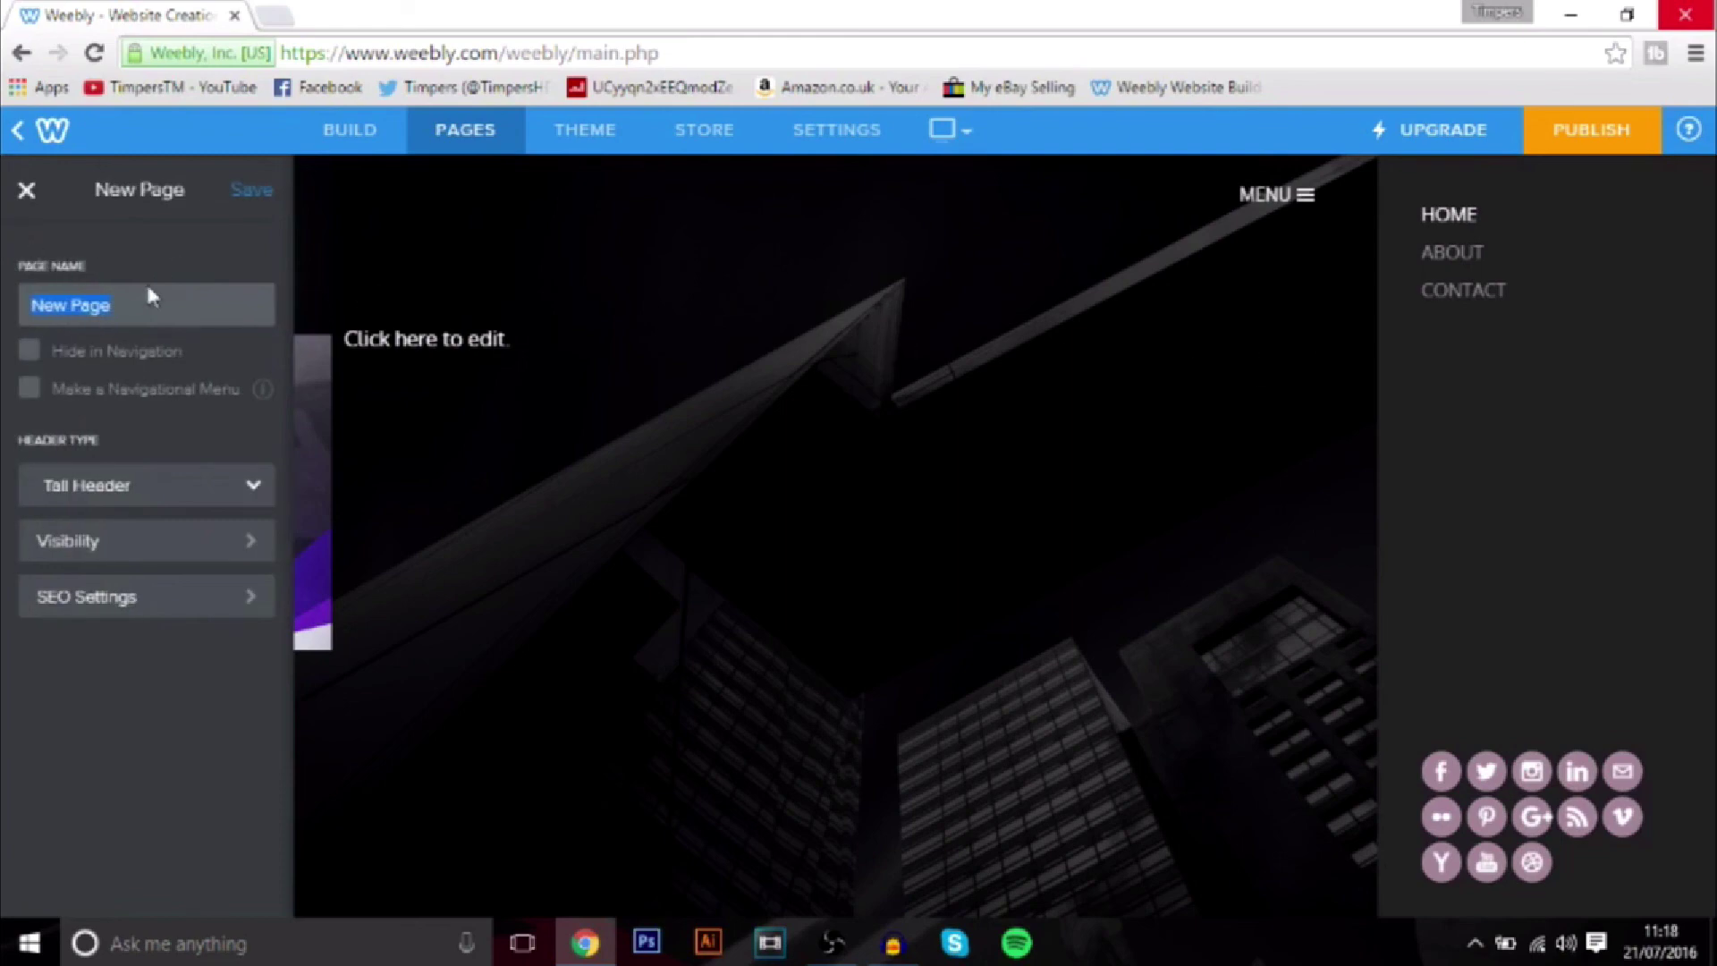
text(Store)
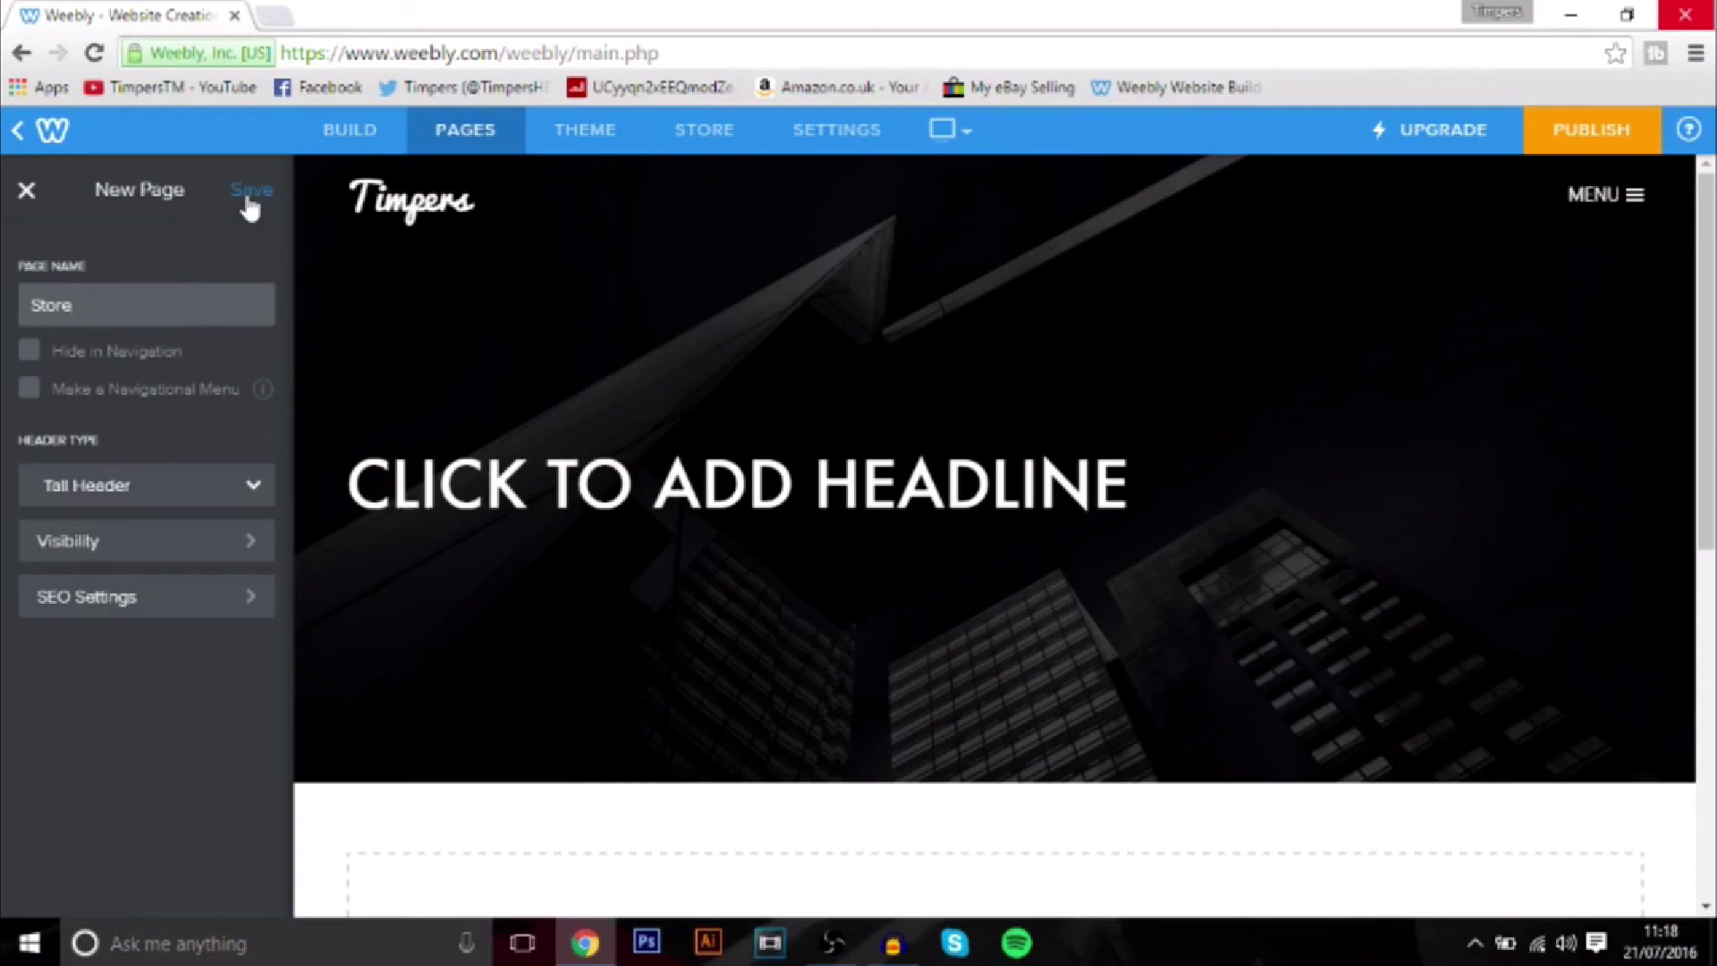
click(27, 195)
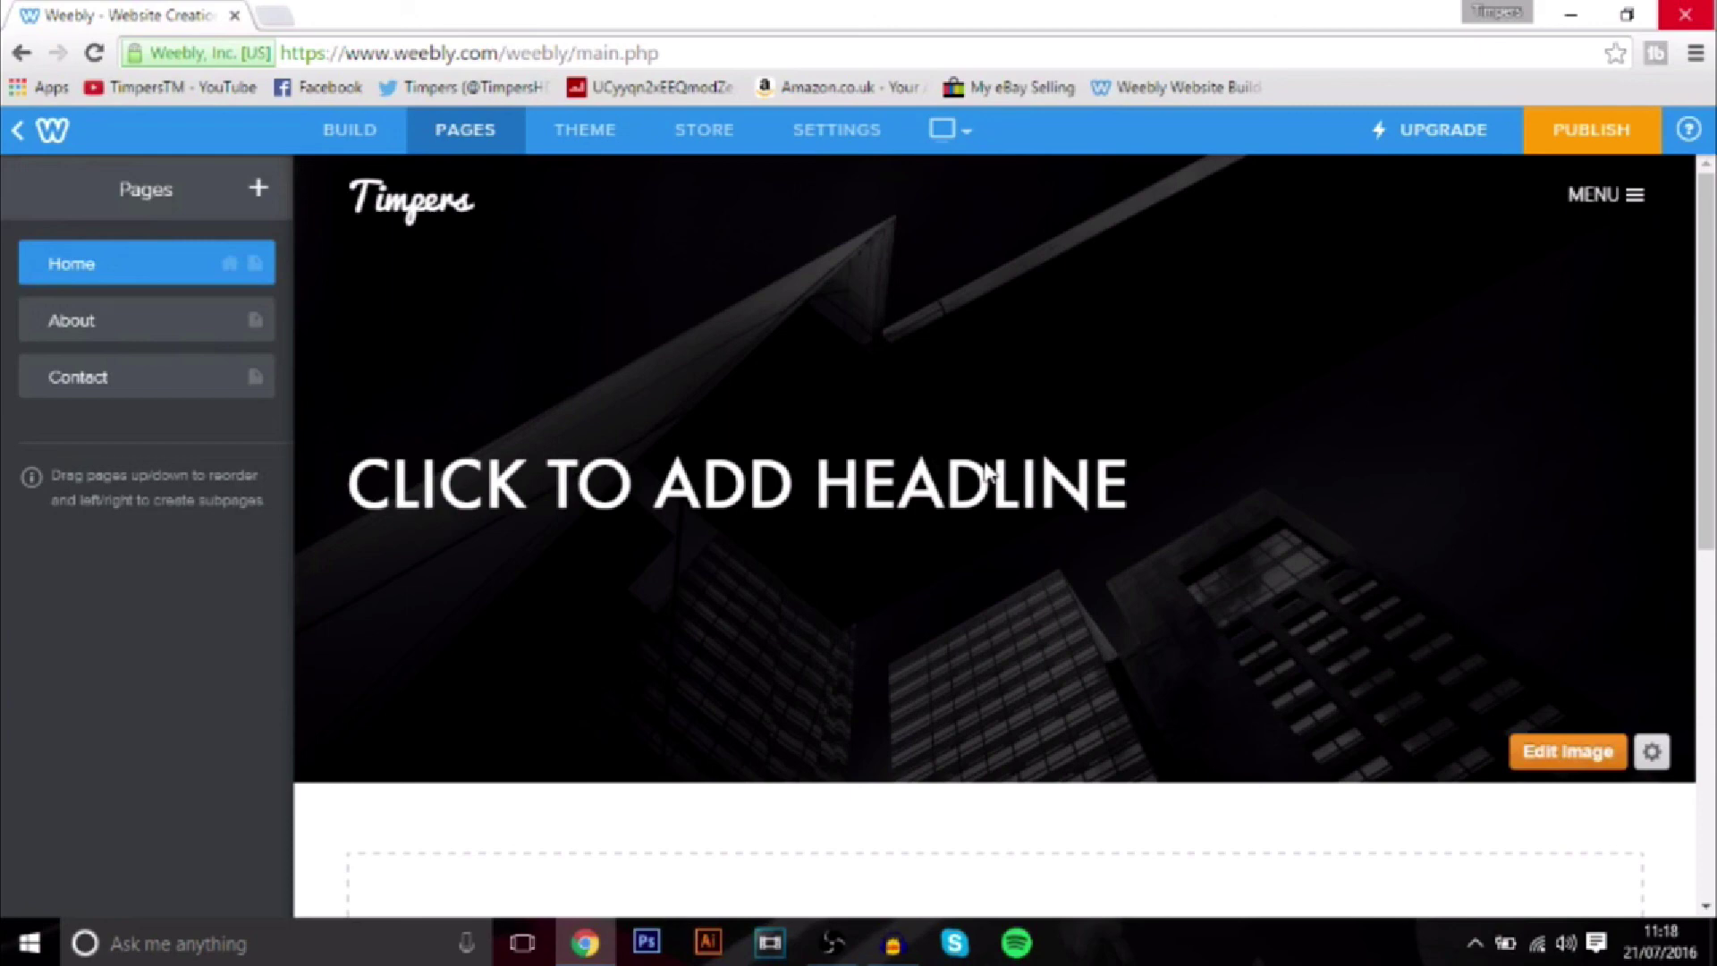